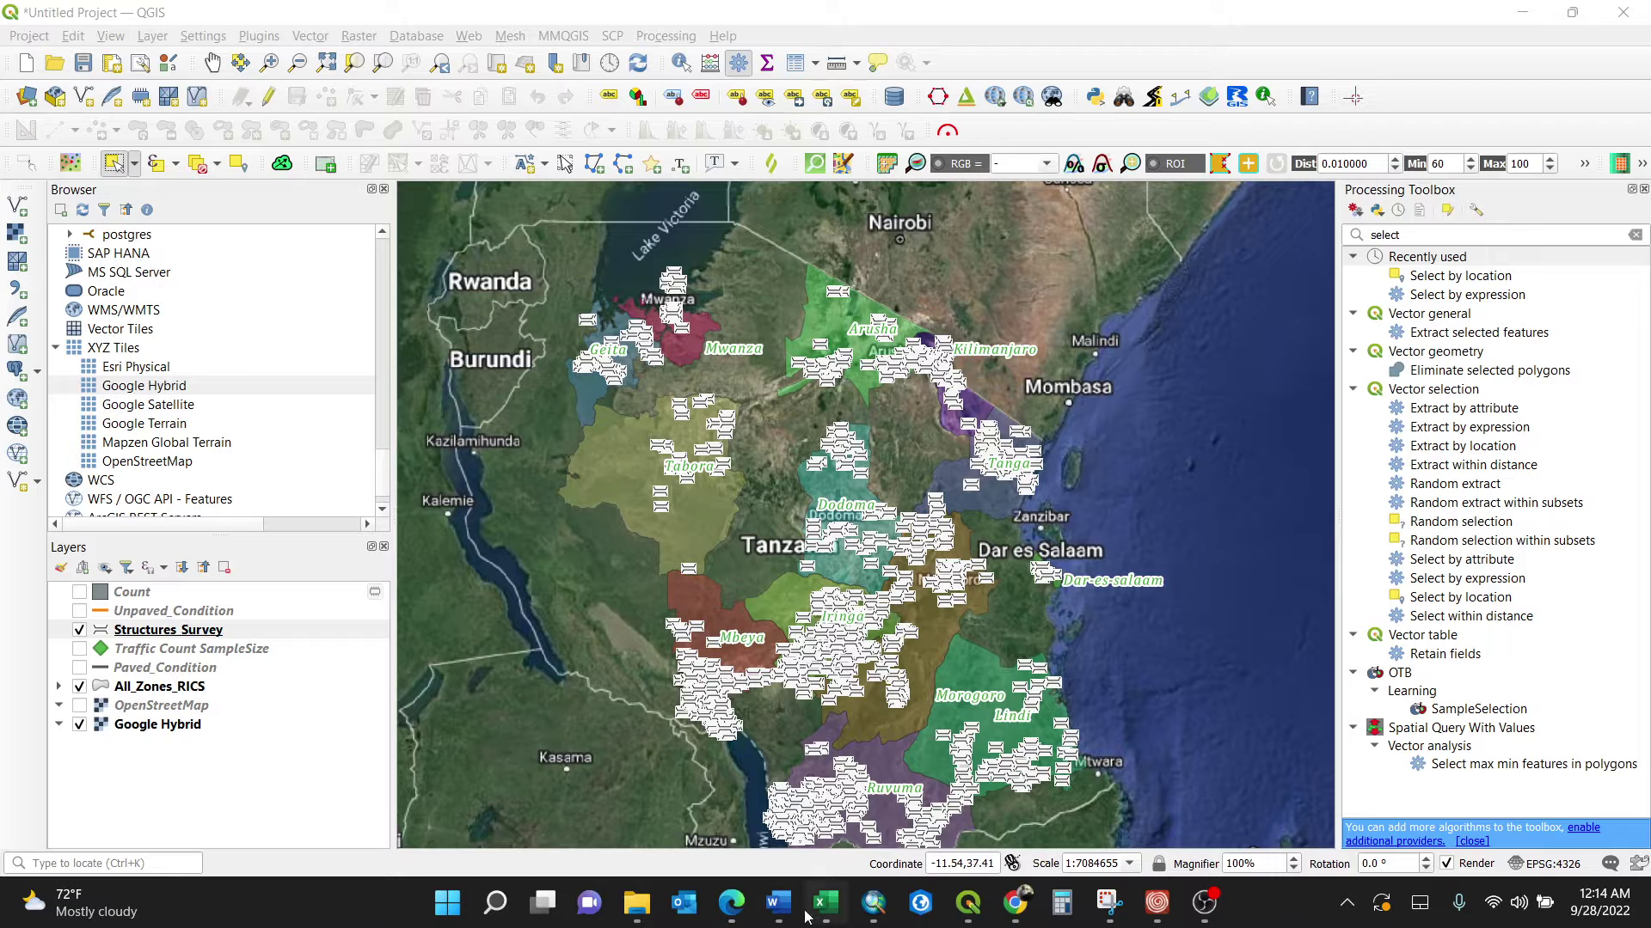
Step: Bring up the Word document asking how many points fall within each region
mouse_move(778, 903)
left_click(877, 802)
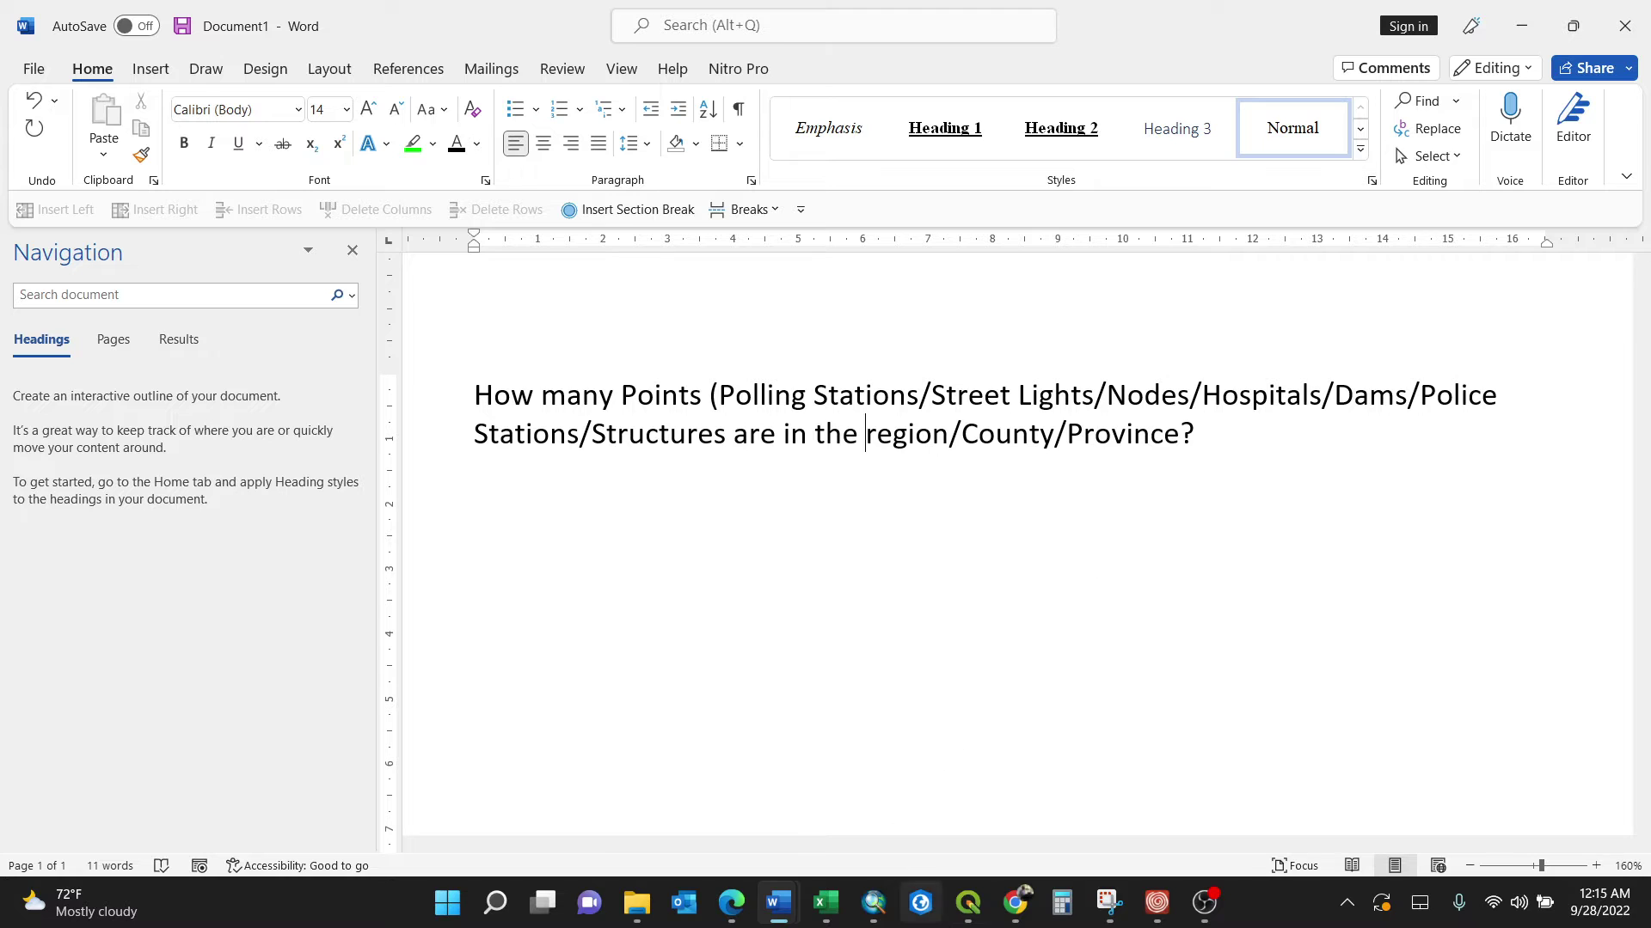
Step: Return to the QGIS Tanzania regions map, nudge the view slightly, and pick the Structures_Survey layer
left_click(968, 903)
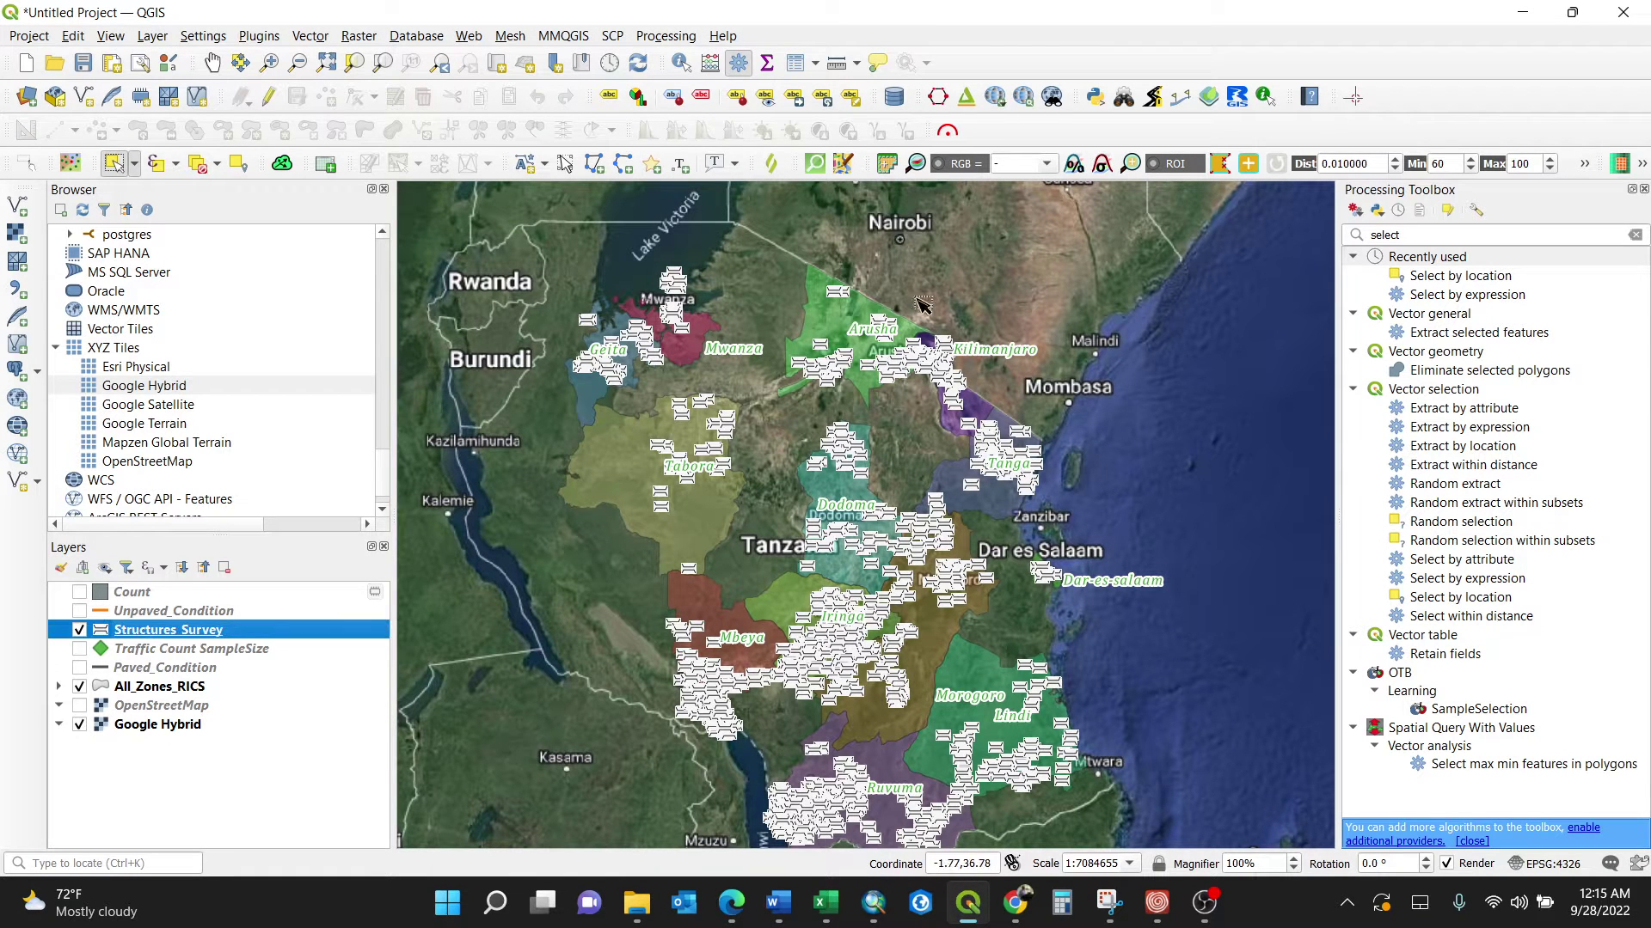
mouse_move(856, 470)
left_mouse_down()
mouse_move(870, 440)
mouse_move(849, 463)
left_mouse_up()
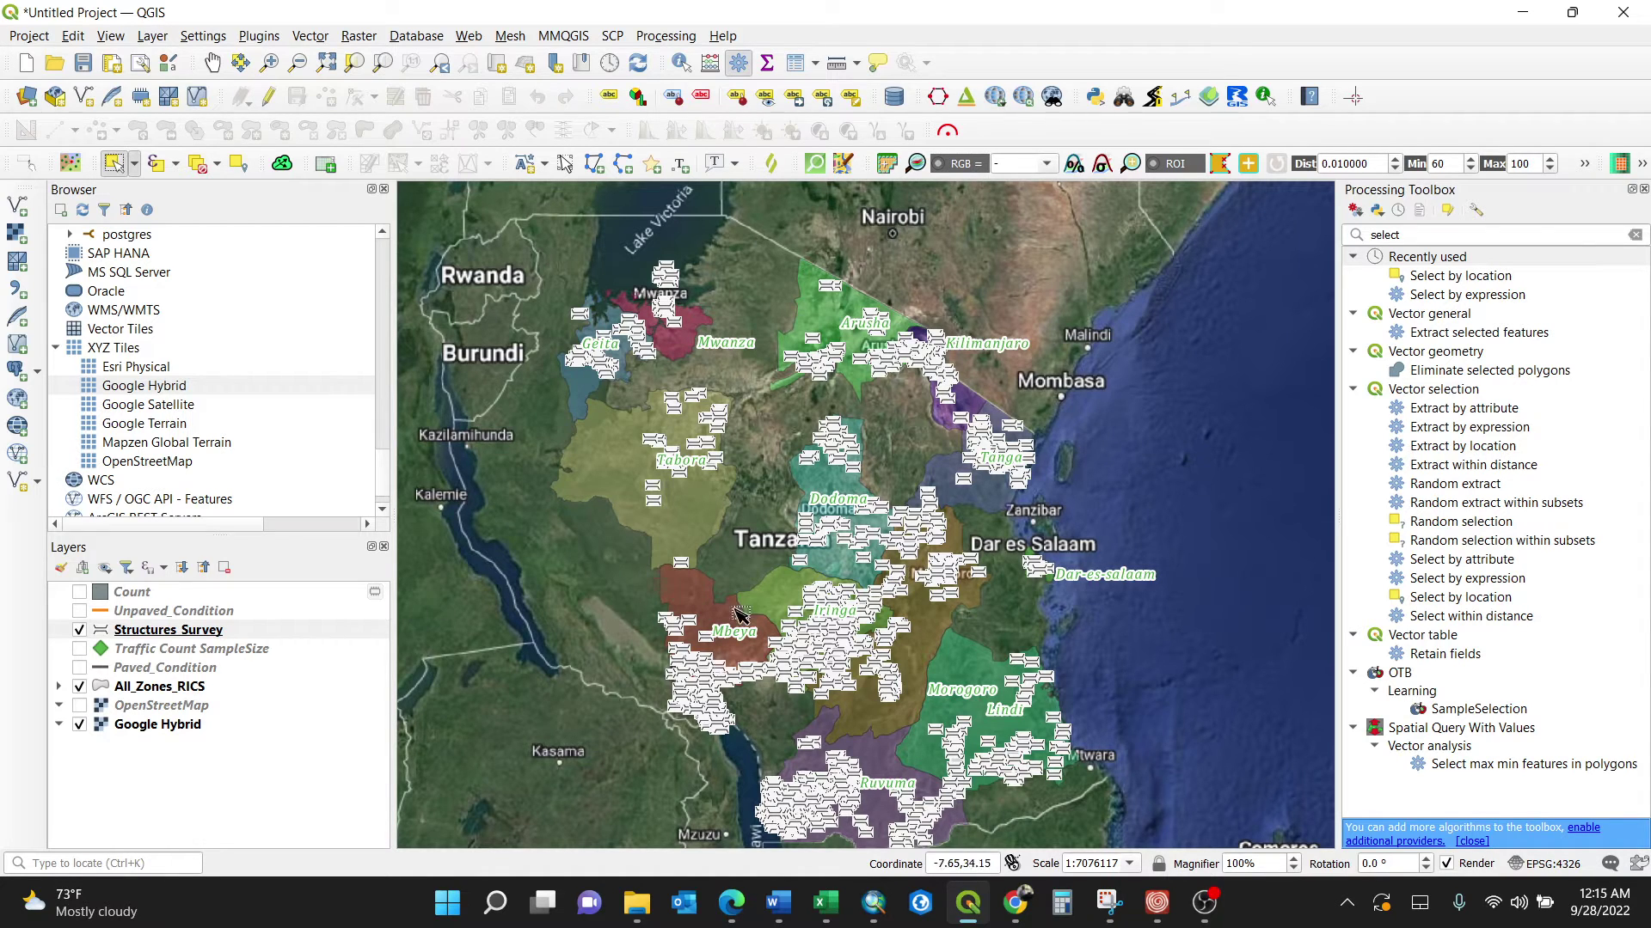
left_click(303, 635)
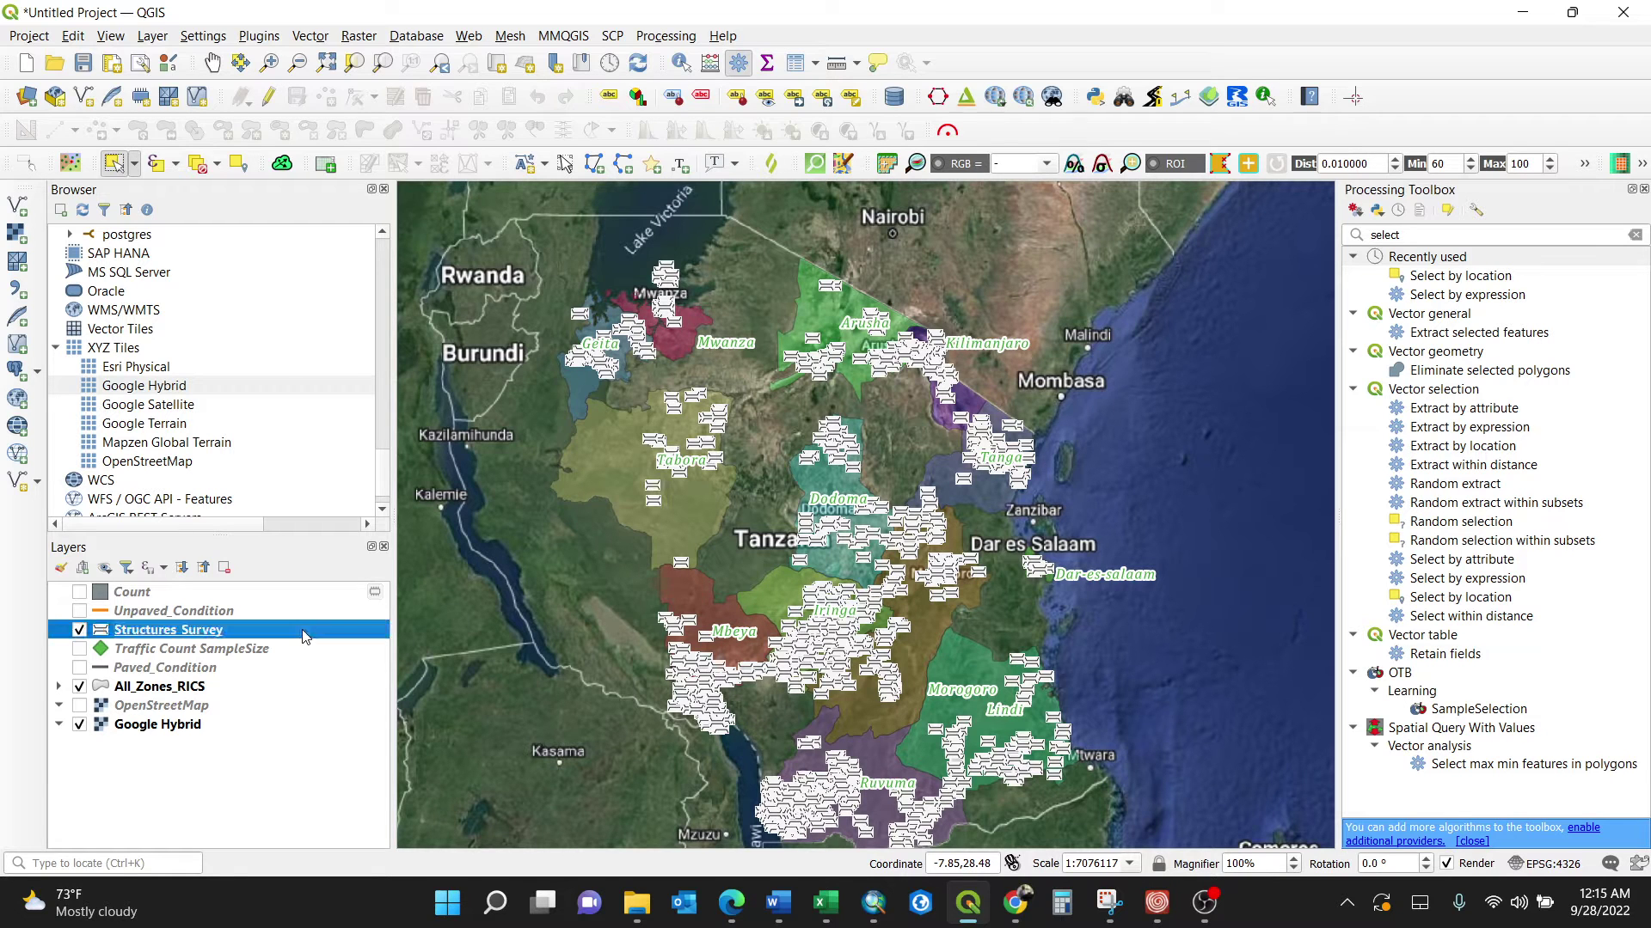
right_click(303, 634)
left_click(404, 396)
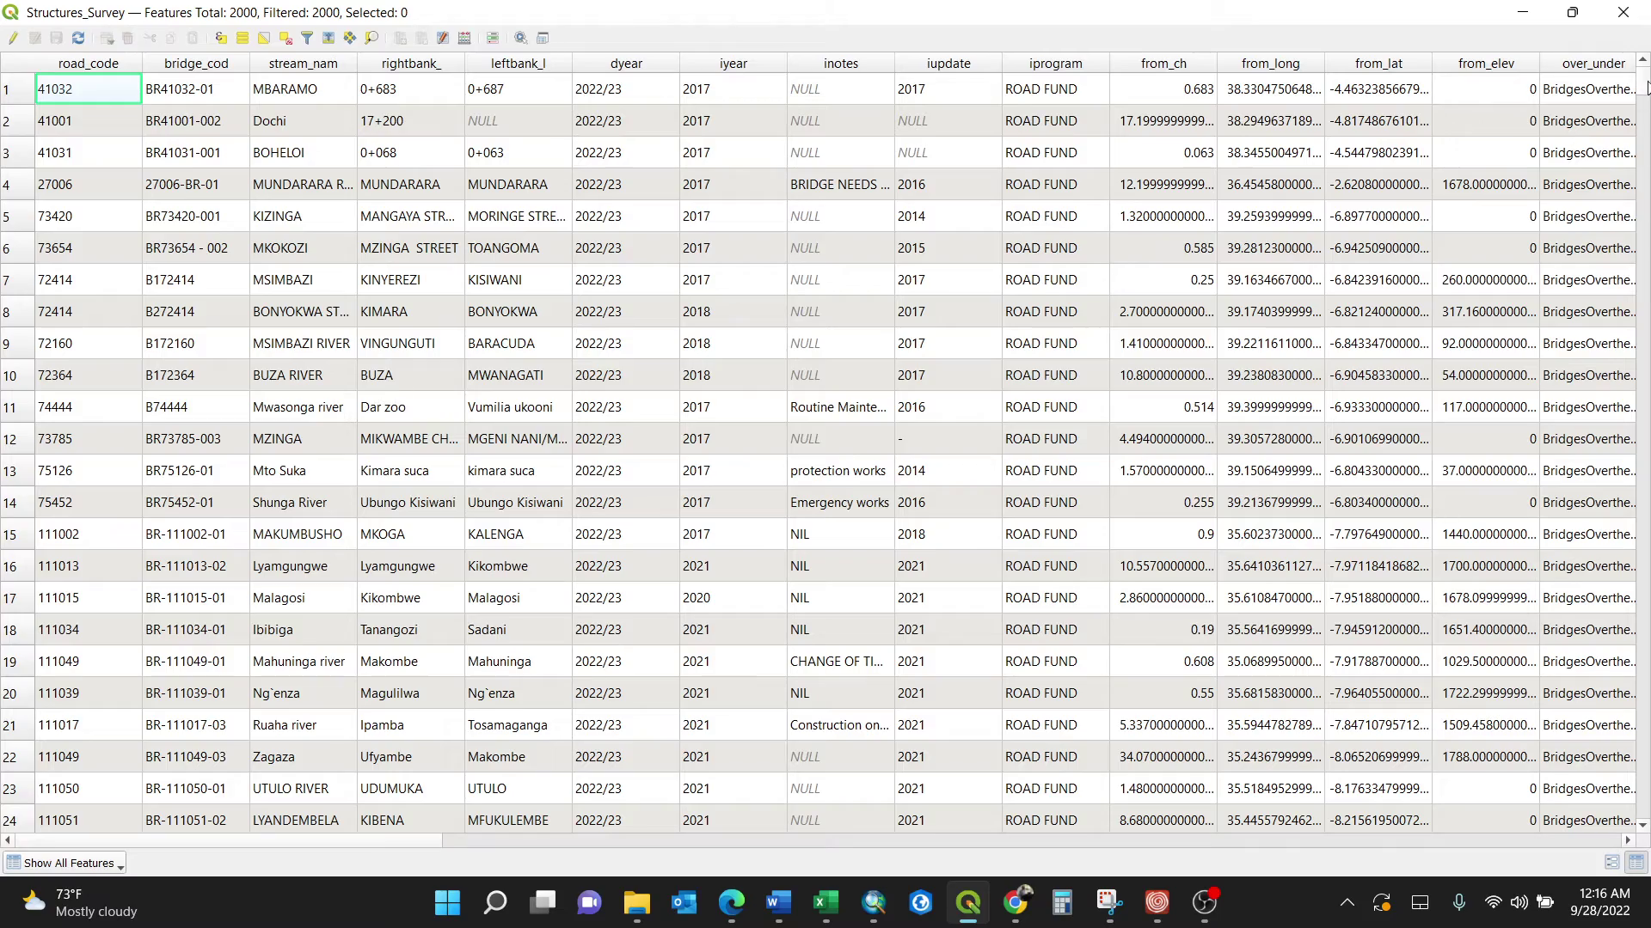
left_click_drag(1642, 86, 1642, 821)
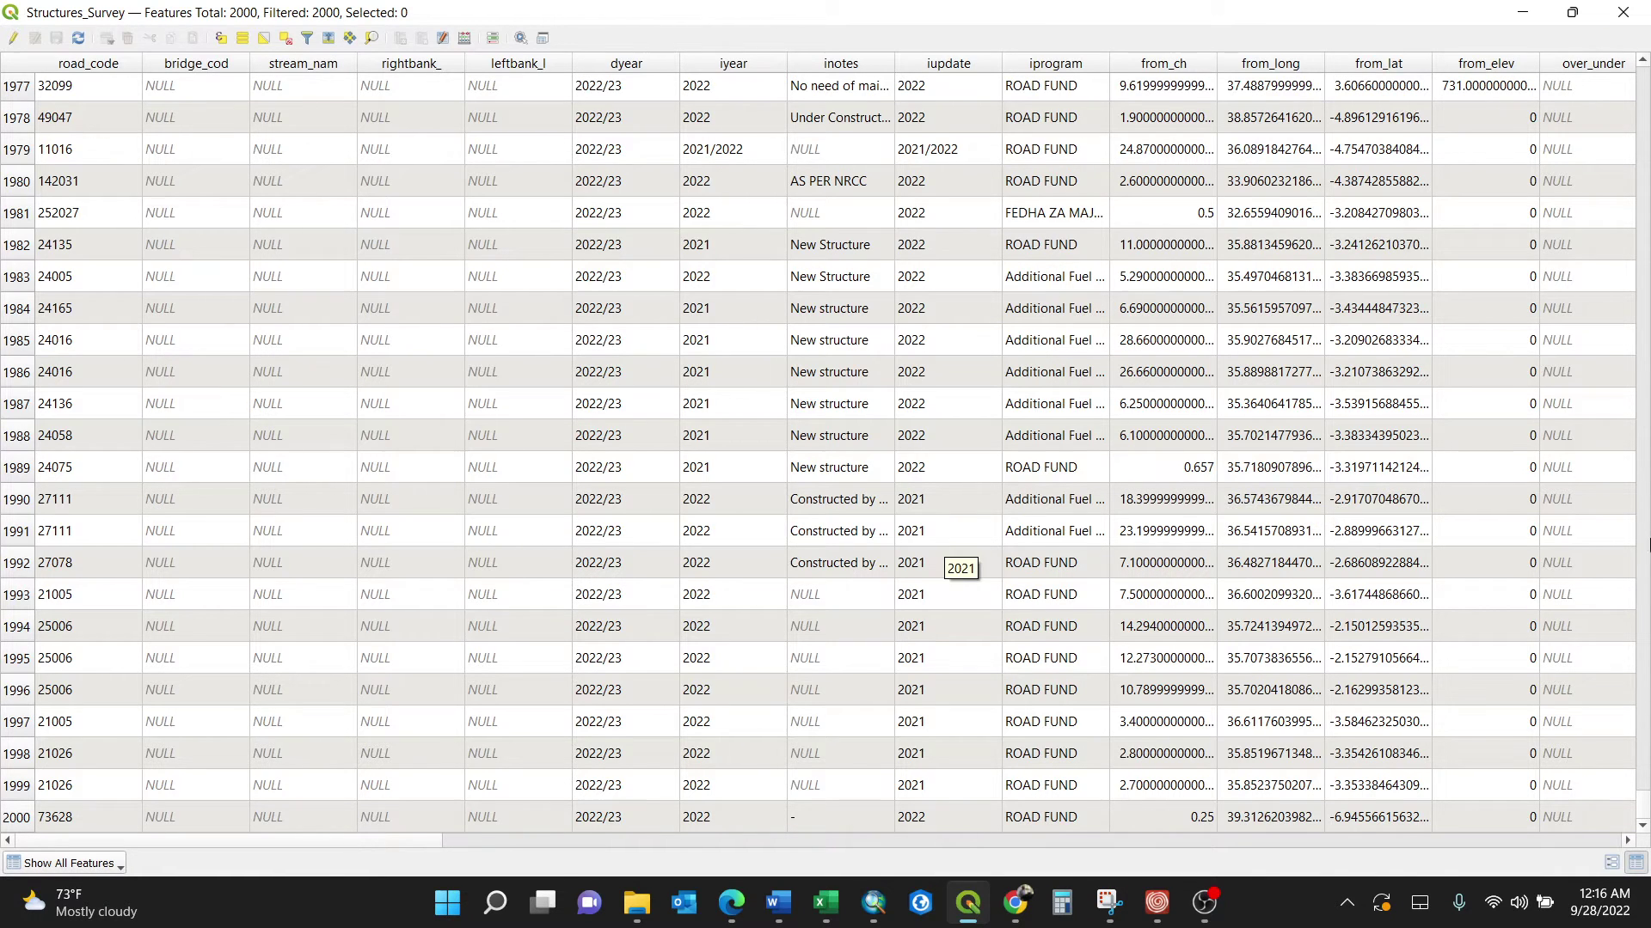
left_click(1620, 17)
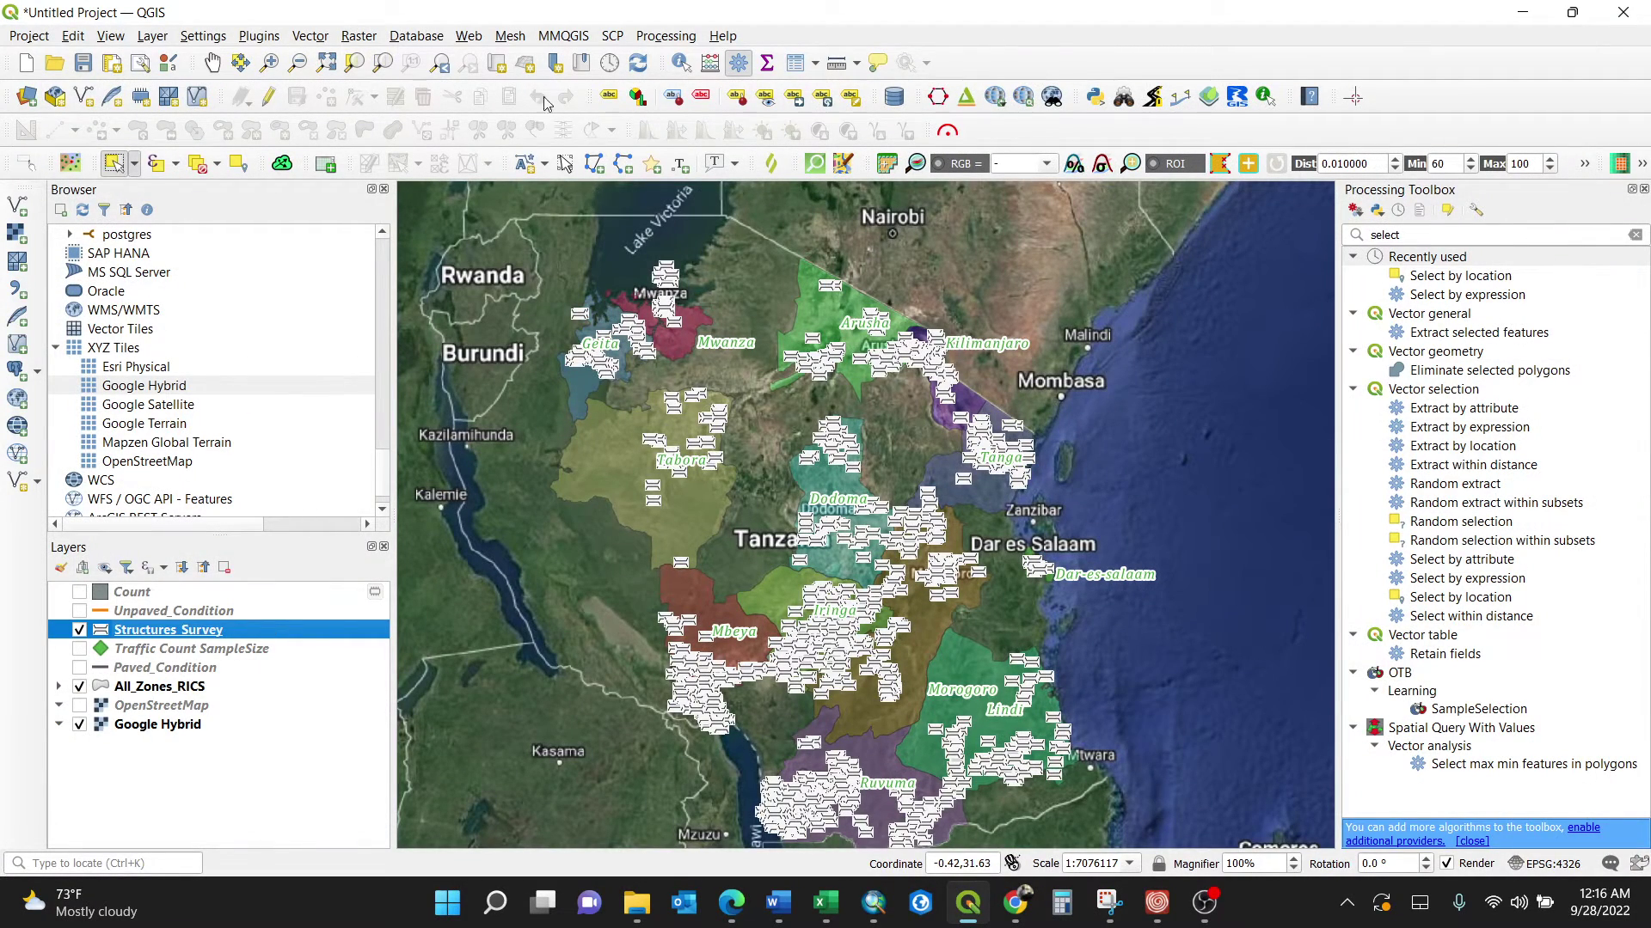
Step: Set up Count Points in Polygon with All_Zones_RICS polygons, Structures_Survey points, and count field 'Numbers'
left_click(311, 37)
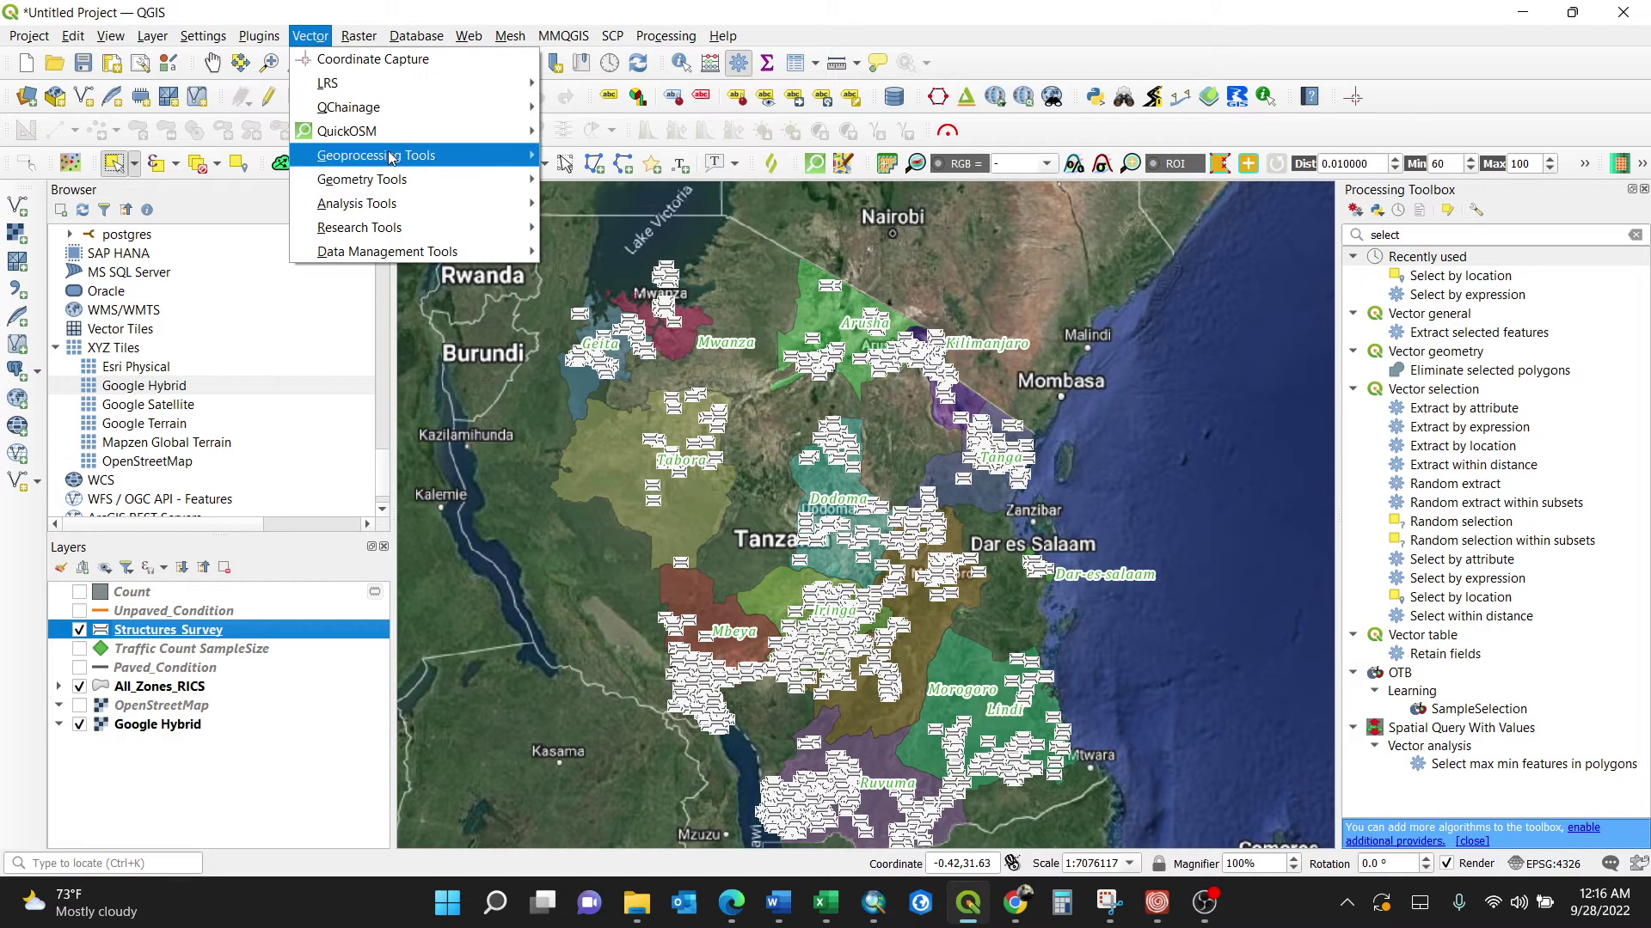
mouse_move(389, 209)
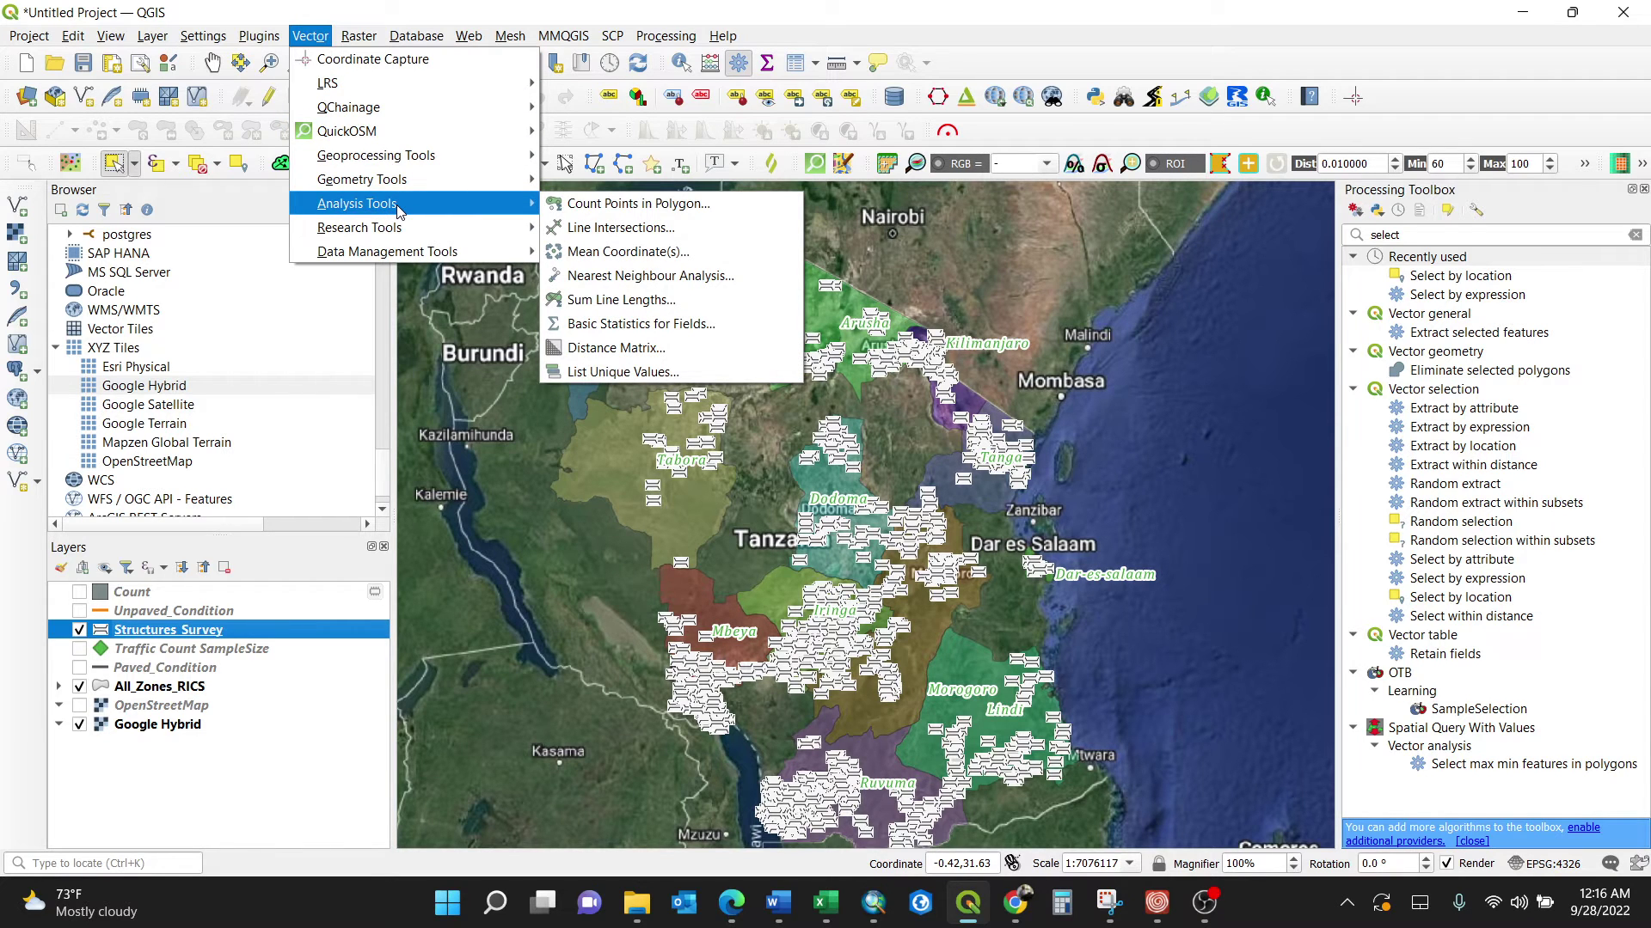
left_click(674, 211)
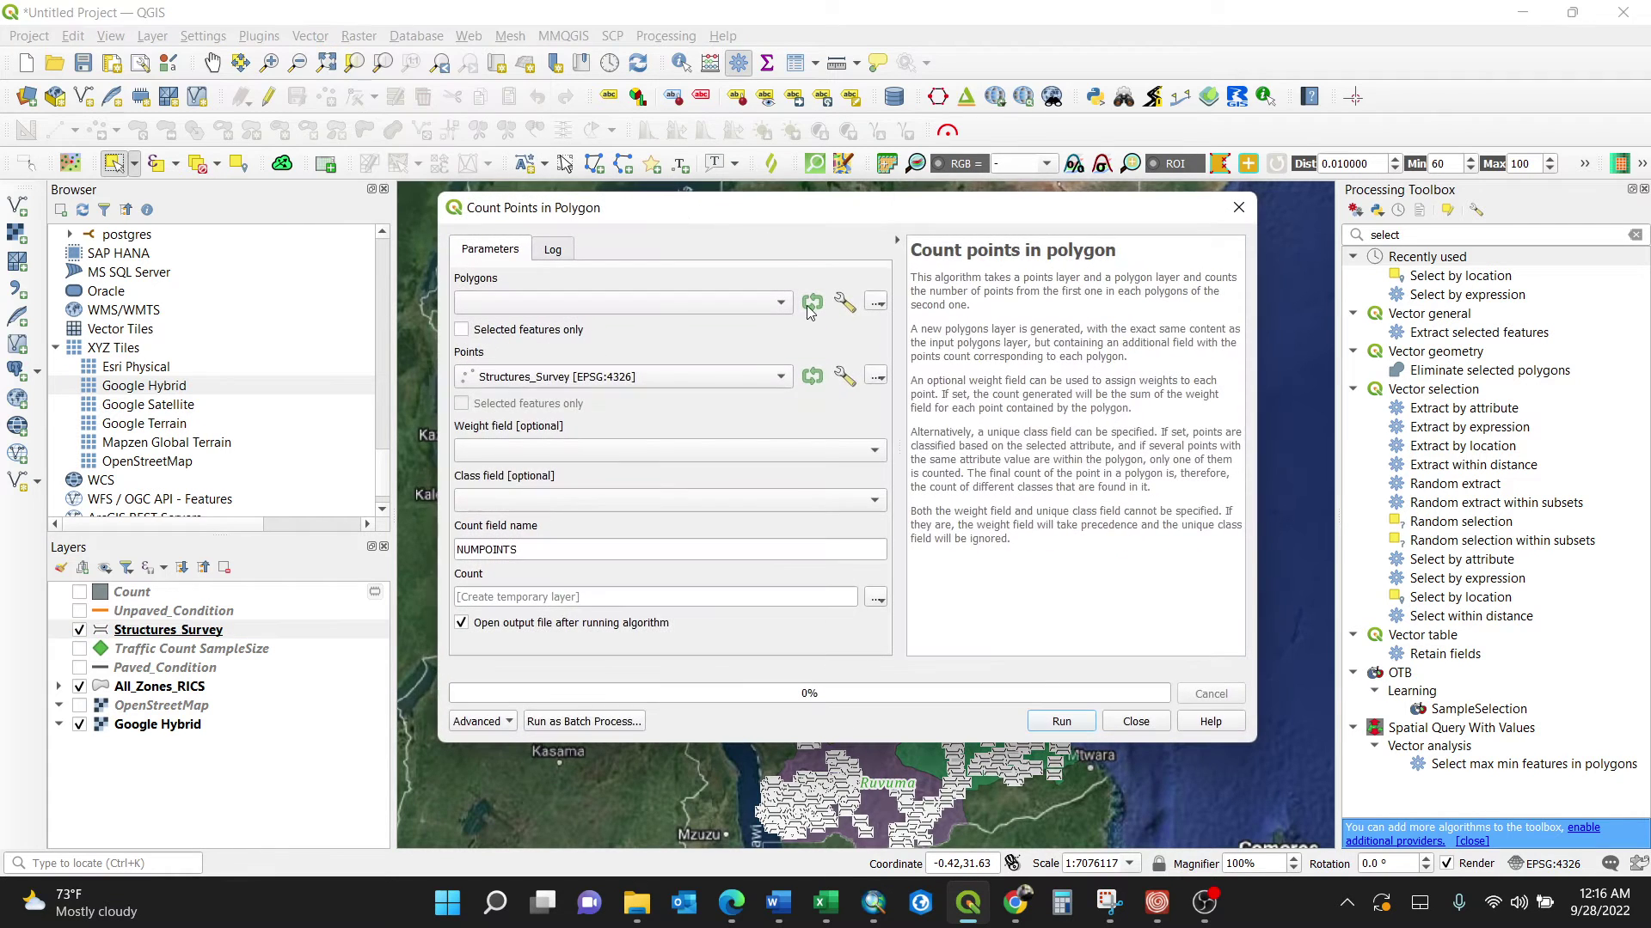
left_click_drag(695, 222, 695, 188)
left_click(765, 301)
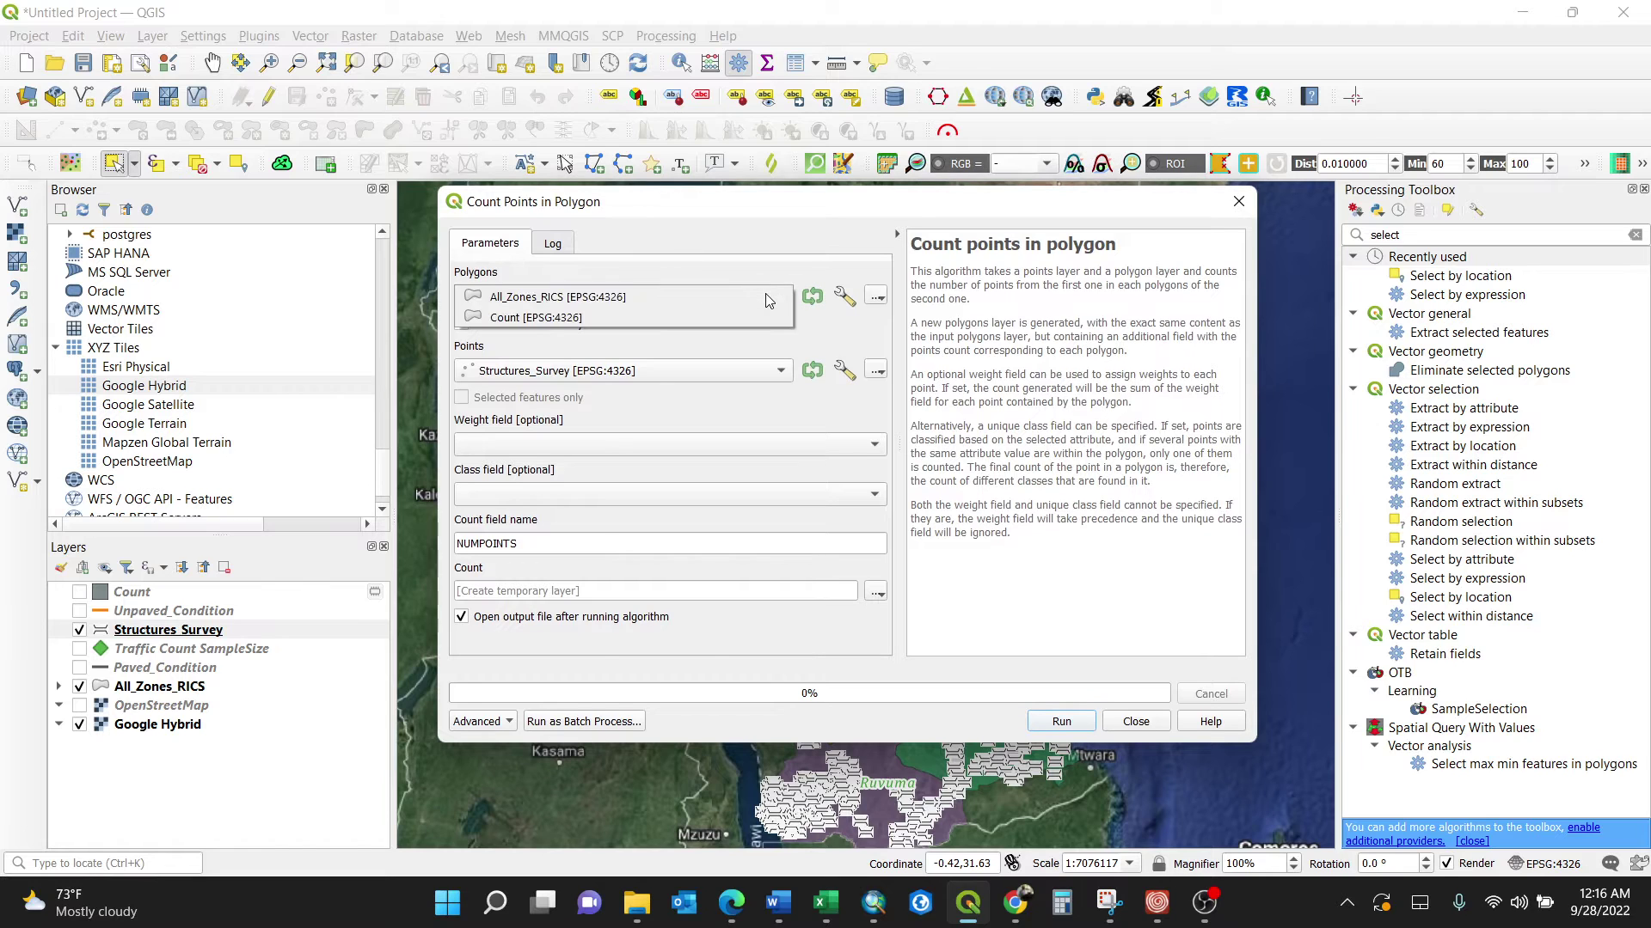
left_click(570, 299)
left_click(763, 372)
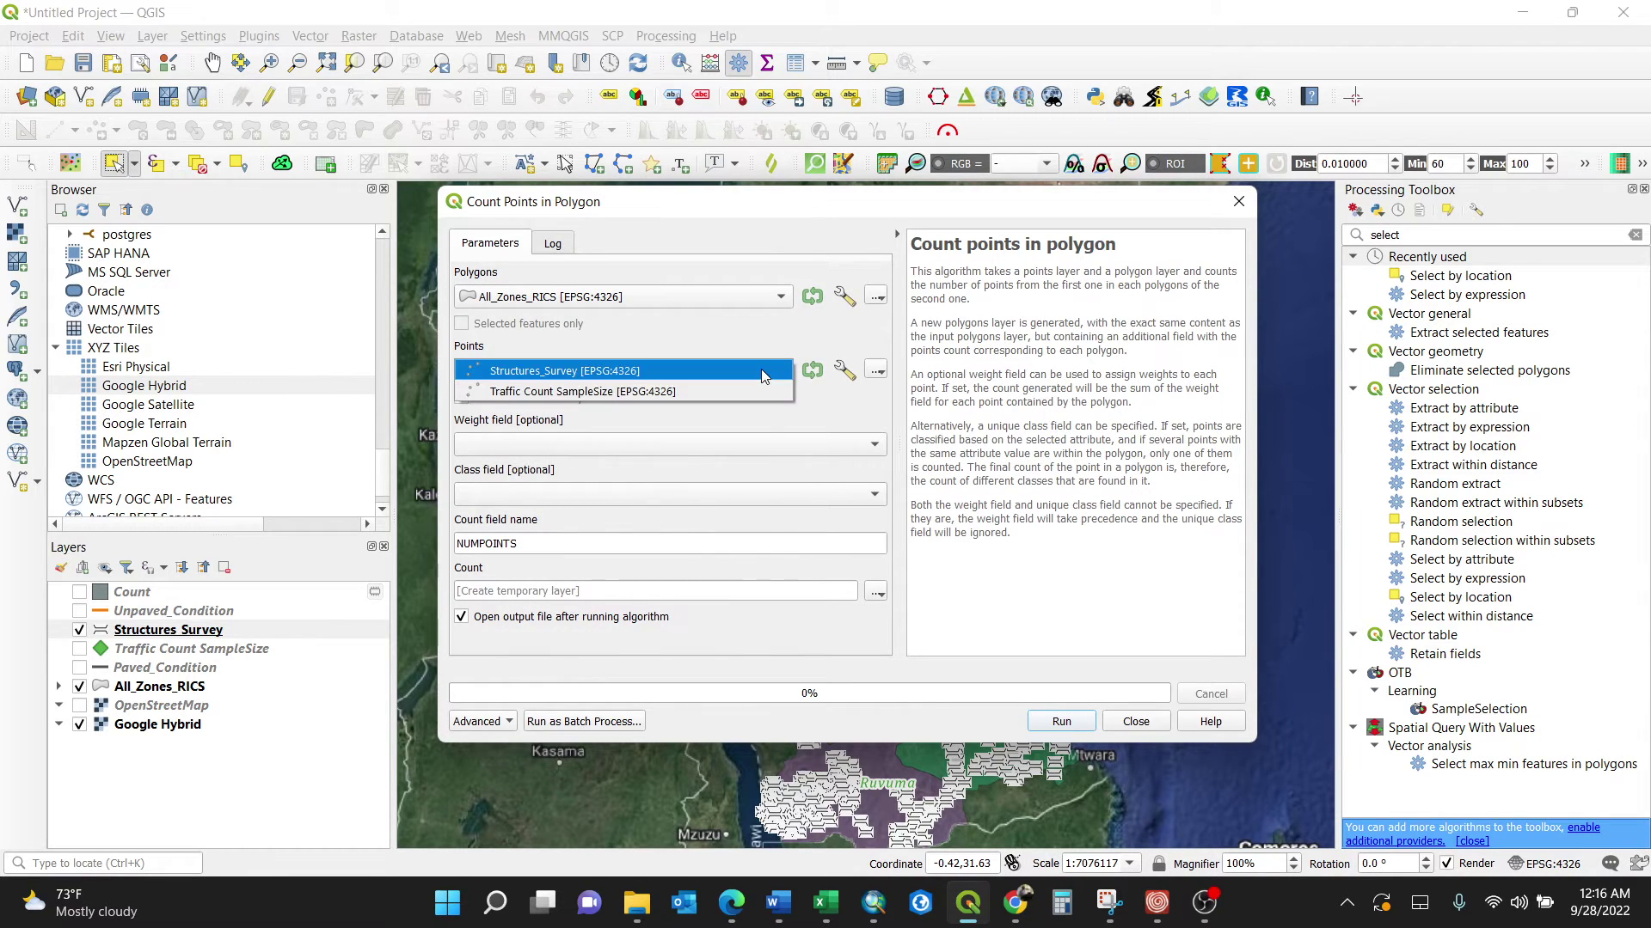
left_click(763, 374)
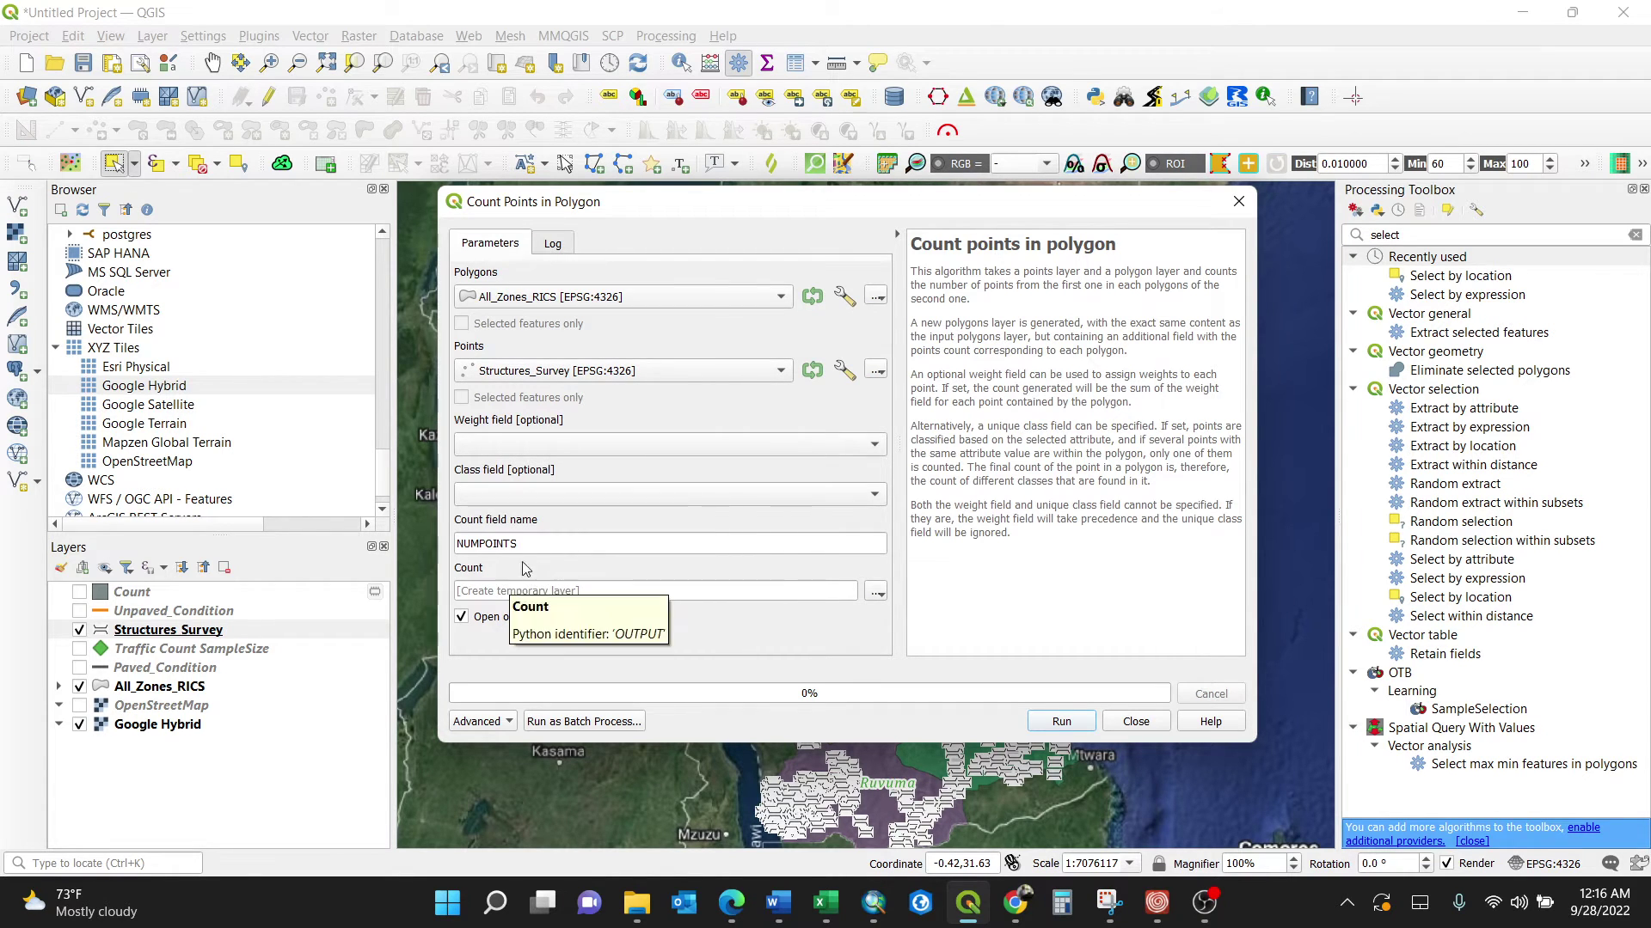
double_click(483, 543)
type("Numbers")
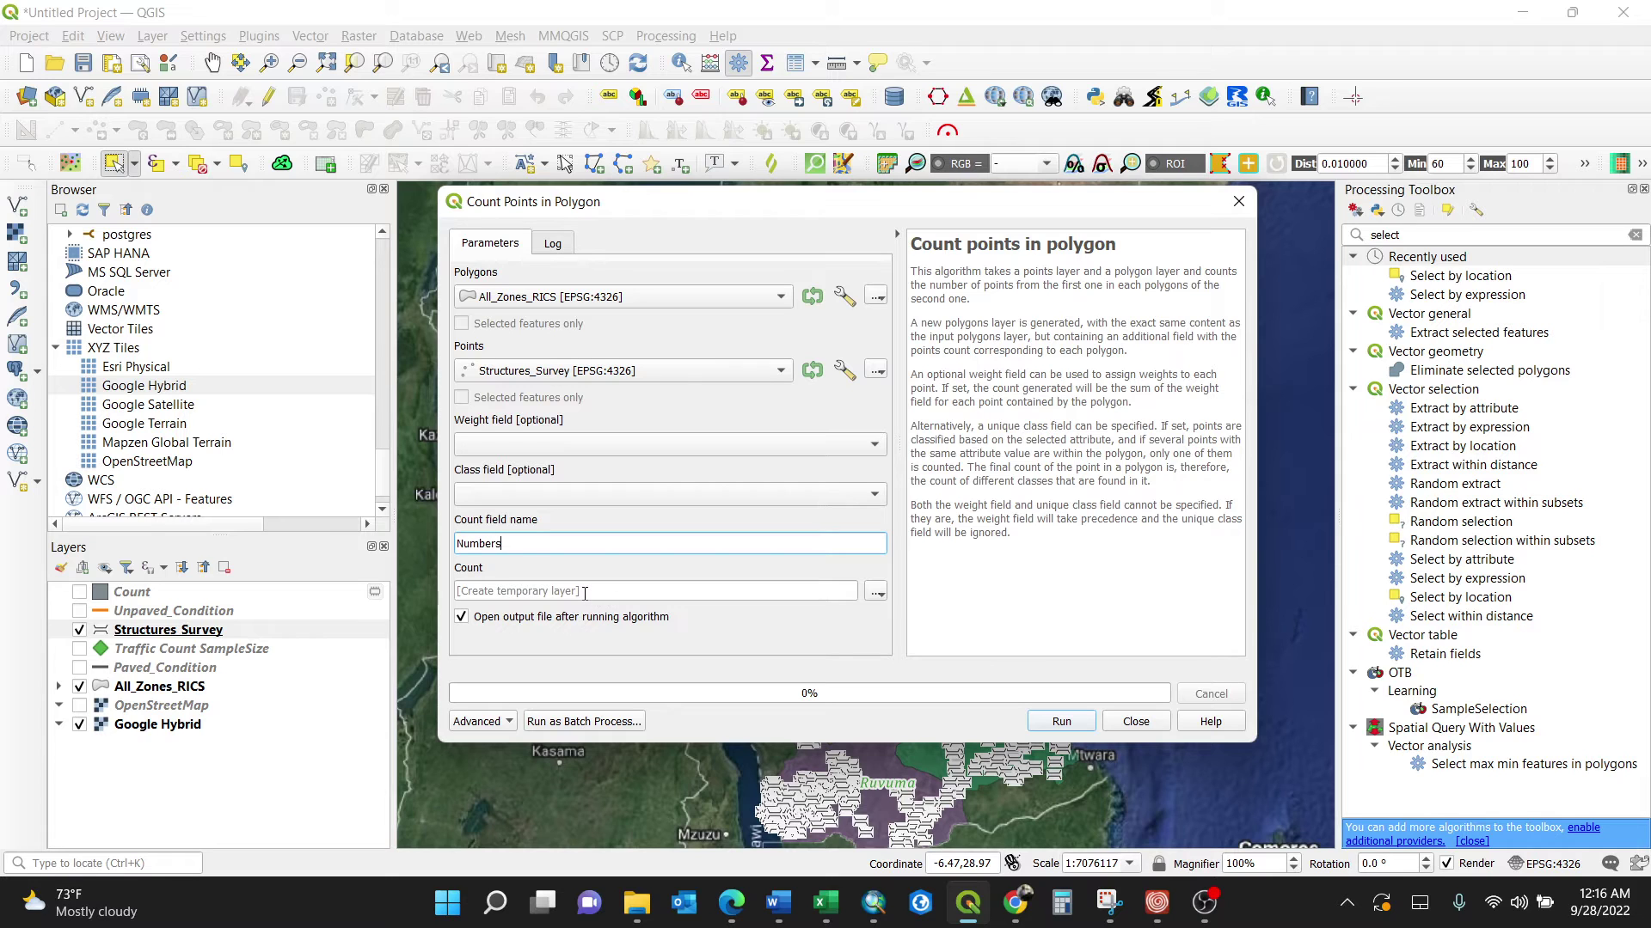
Step: Run the count and view the Count layer's attribute table sorted by Numbers, 13 to 464
left_click(1065, 725)
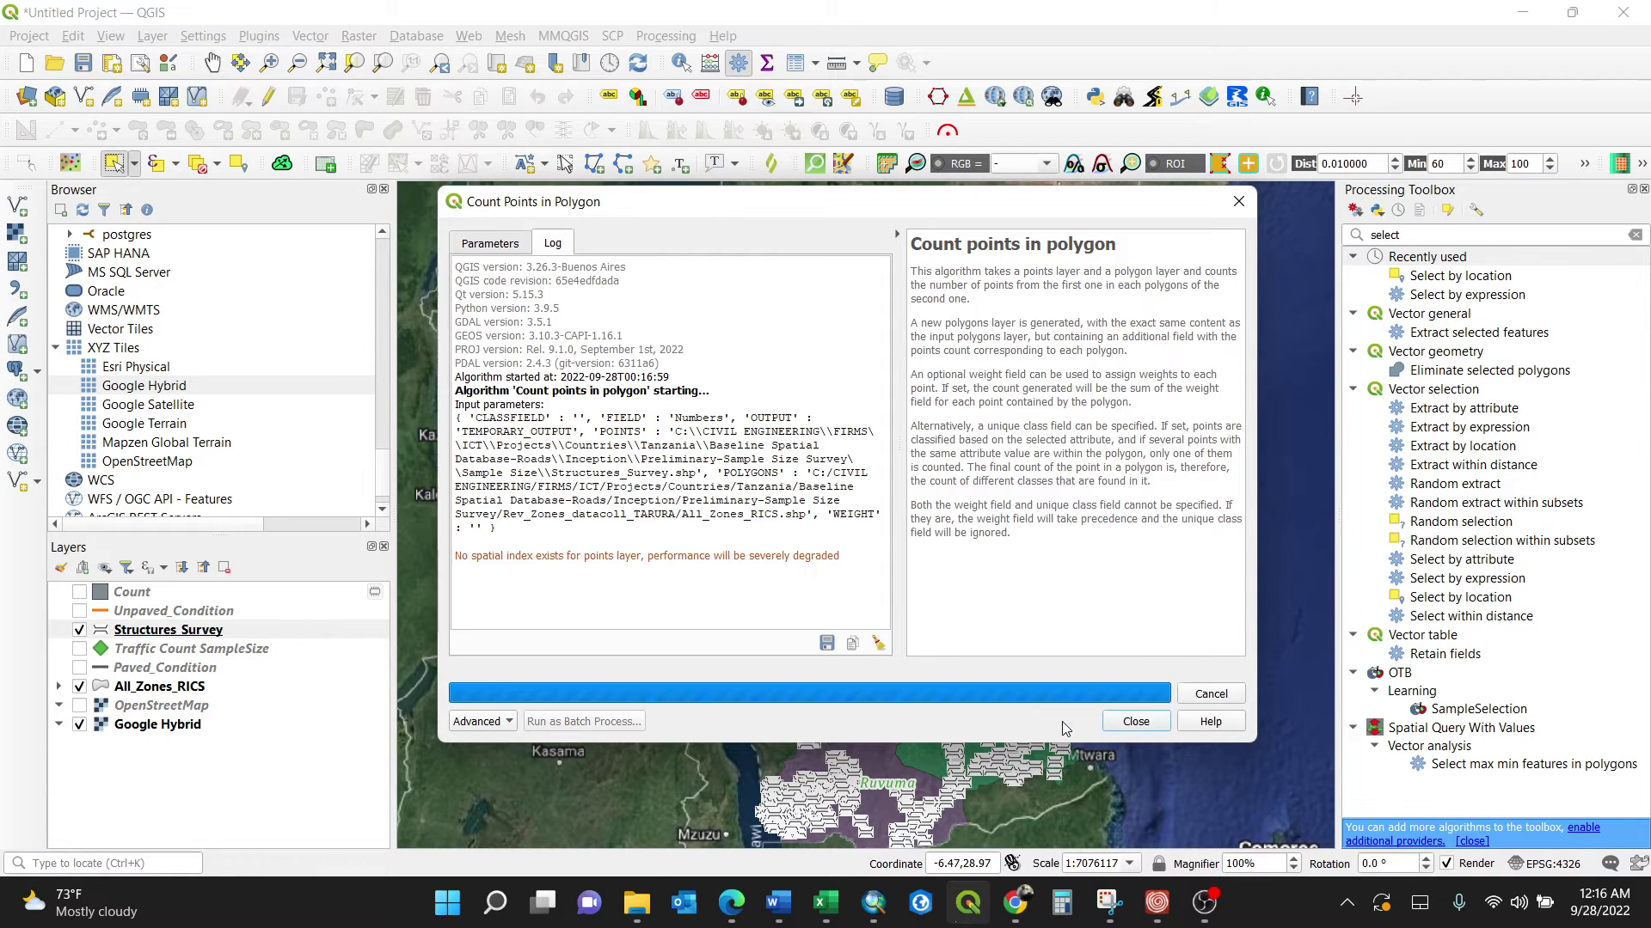
left_click(1239, 202)
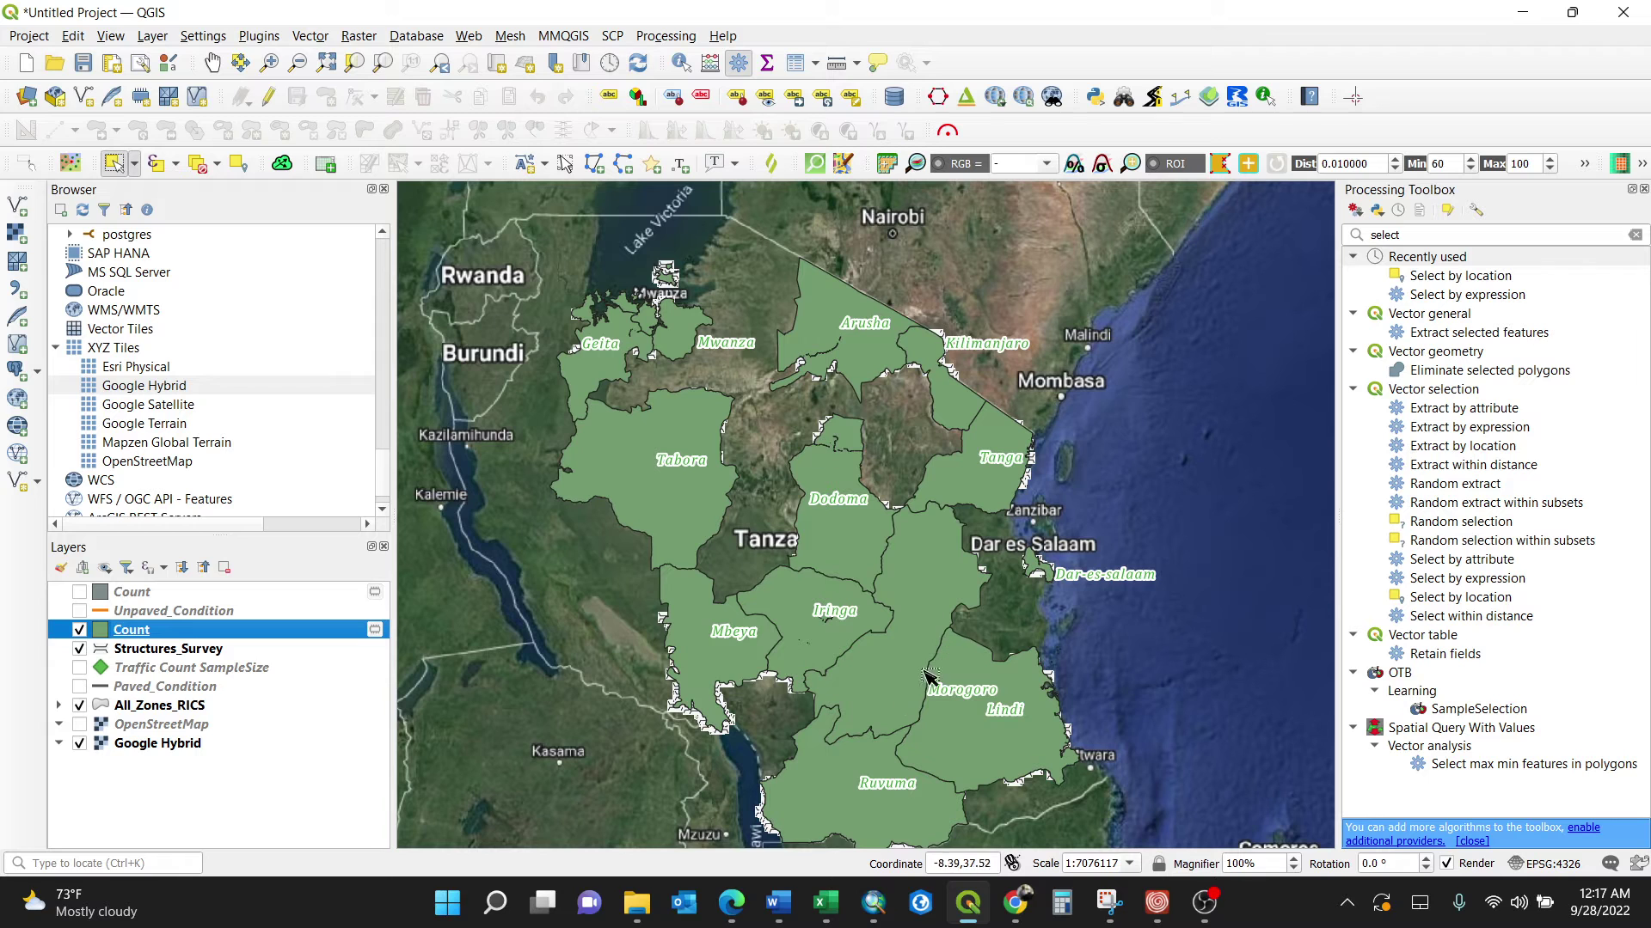
right_click(165, 633)
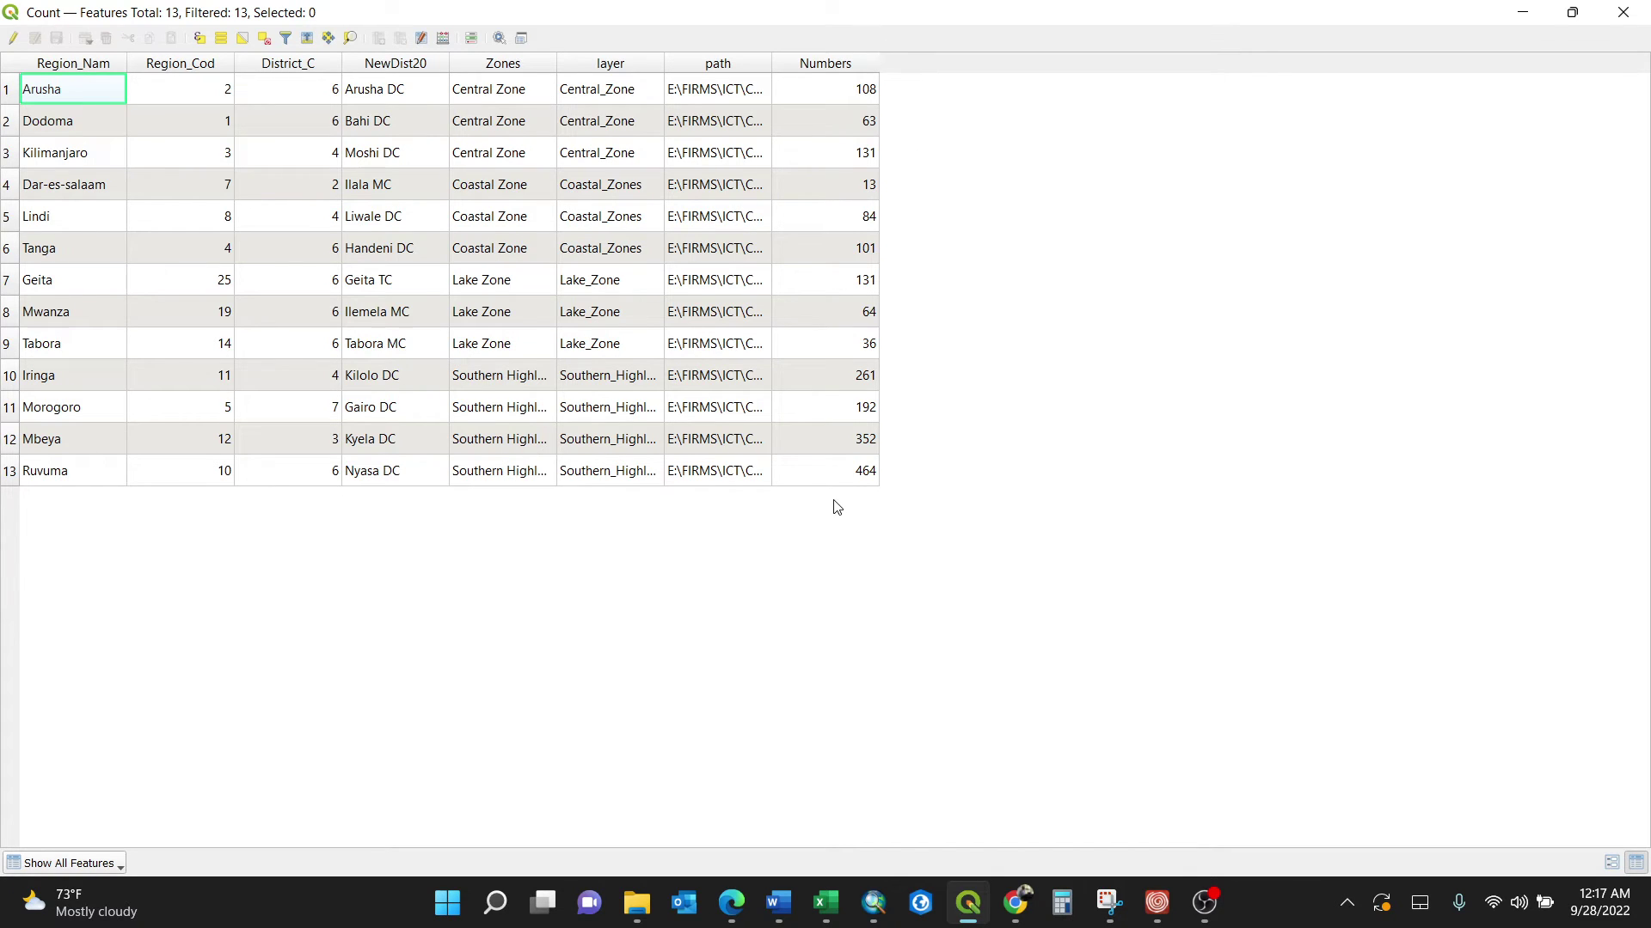
left_click(838, 66)
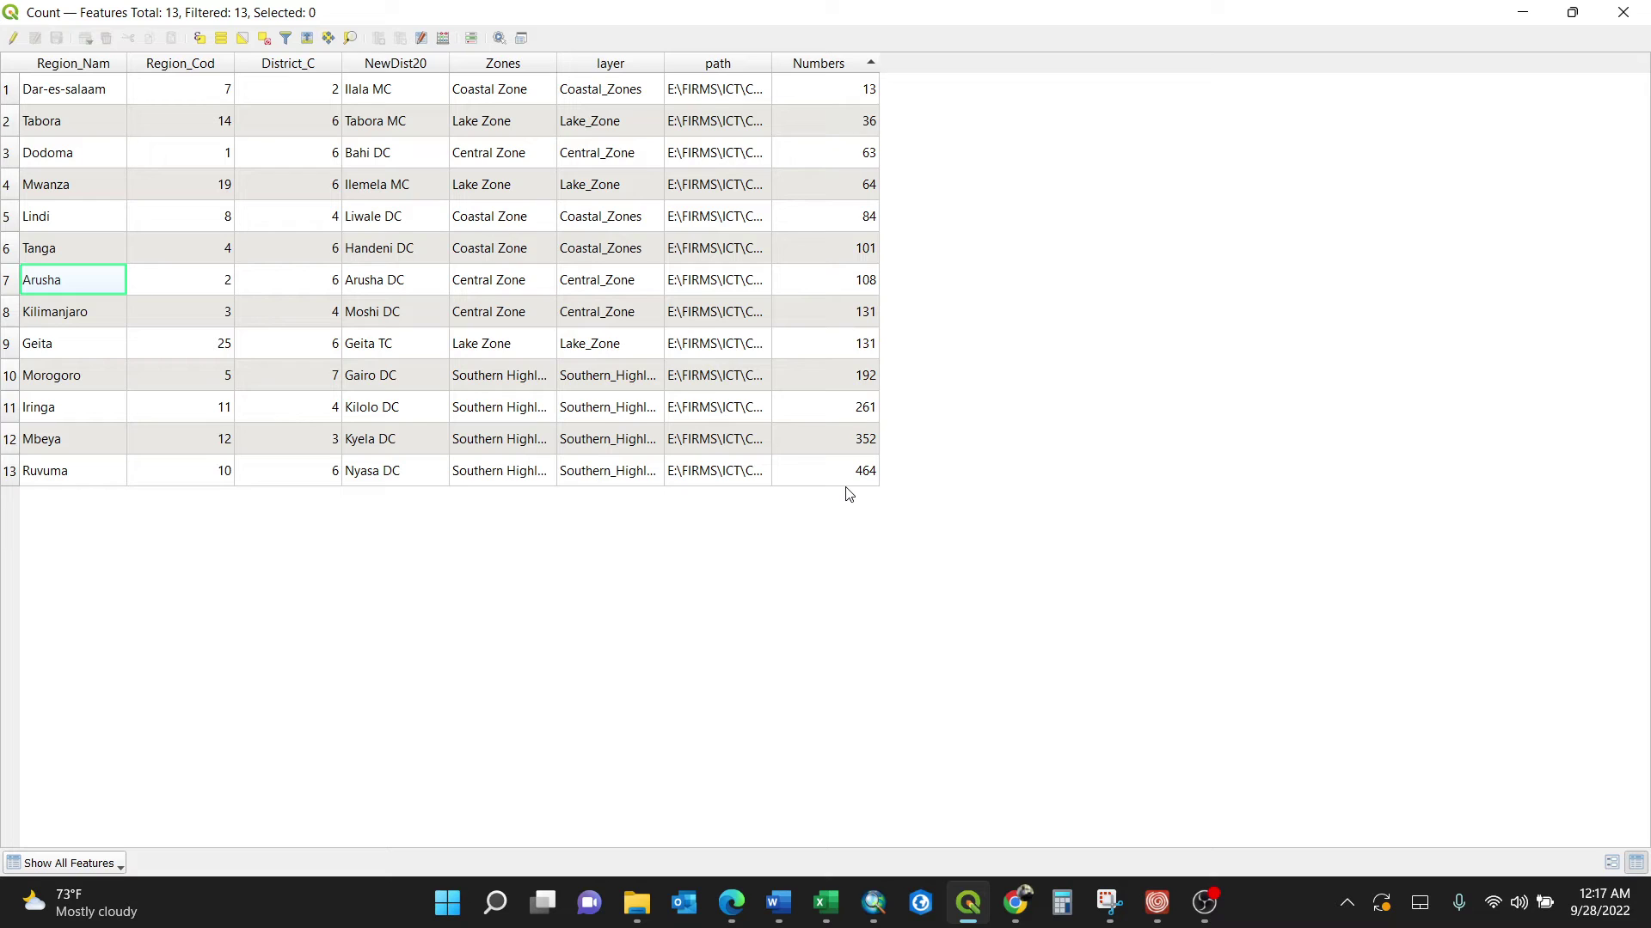
Step: Paste all 13 region rows from the Count attribute table into the empty Excel sheet
left_click(9, 67)
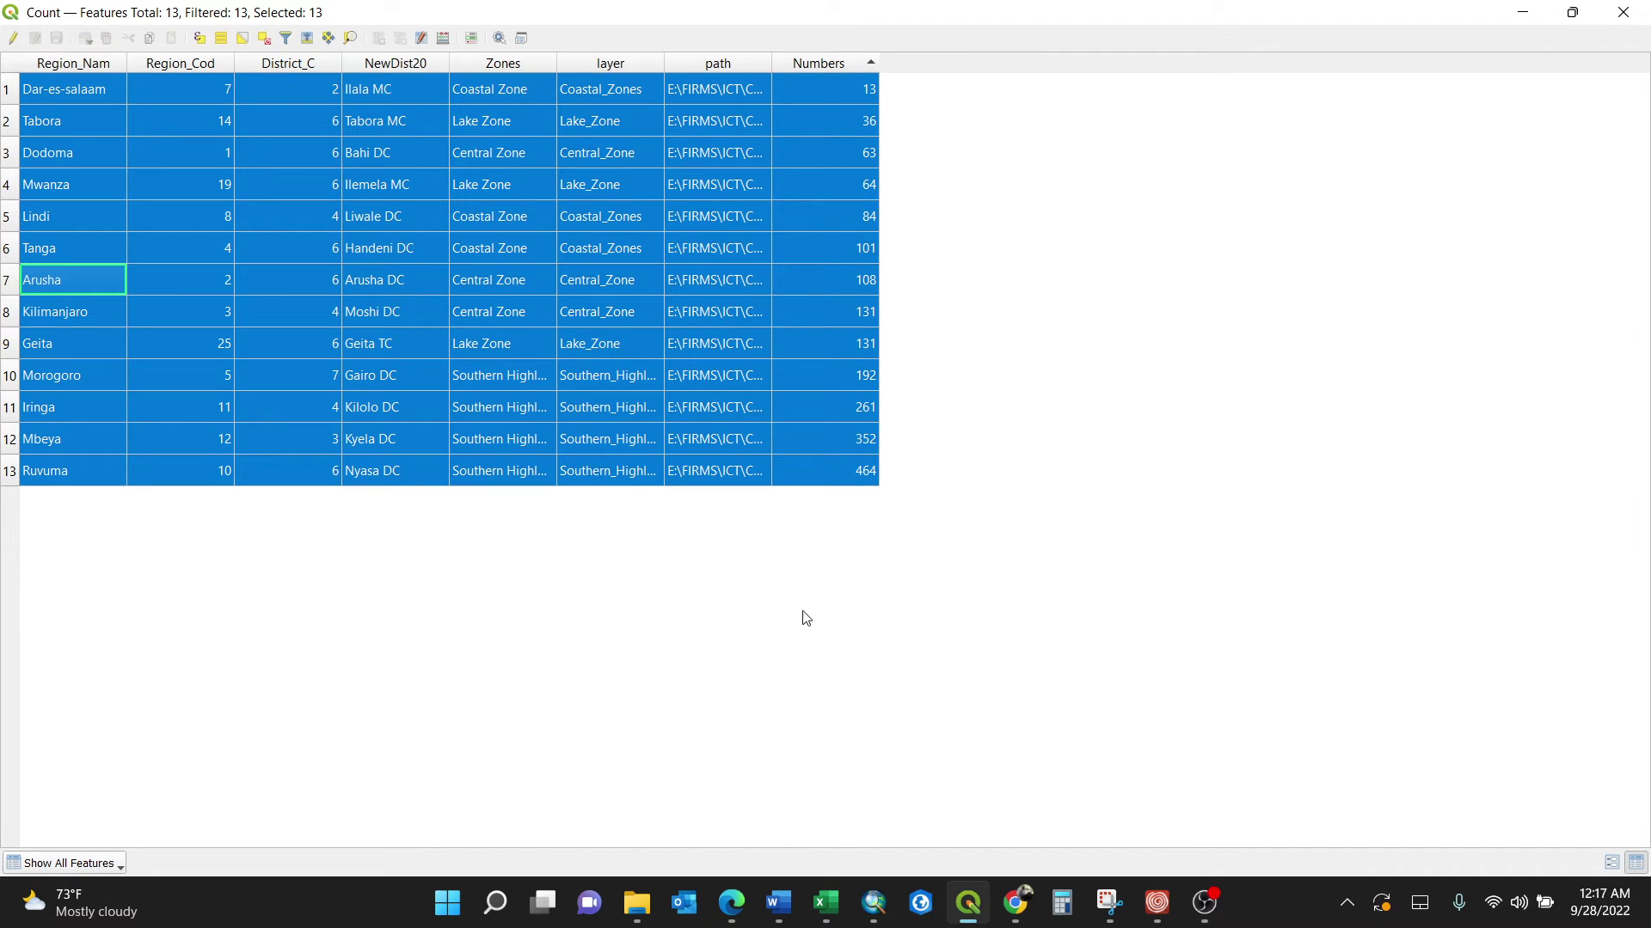
left_click(825, 903)
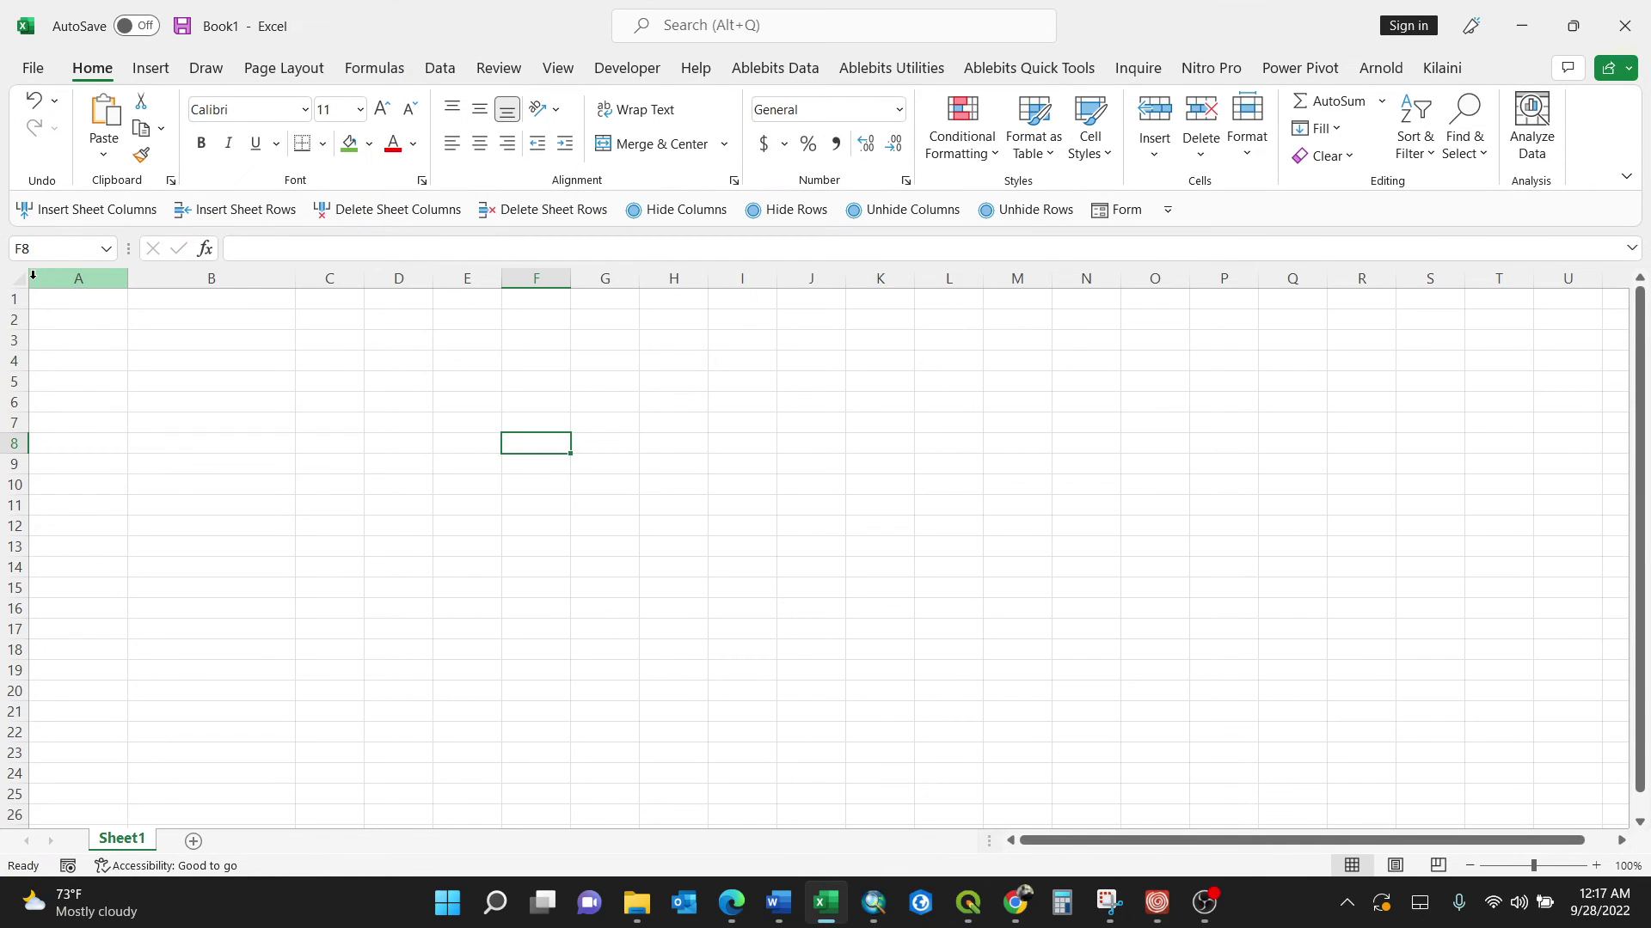
left_click(14, 285)
left_click(104, 116)
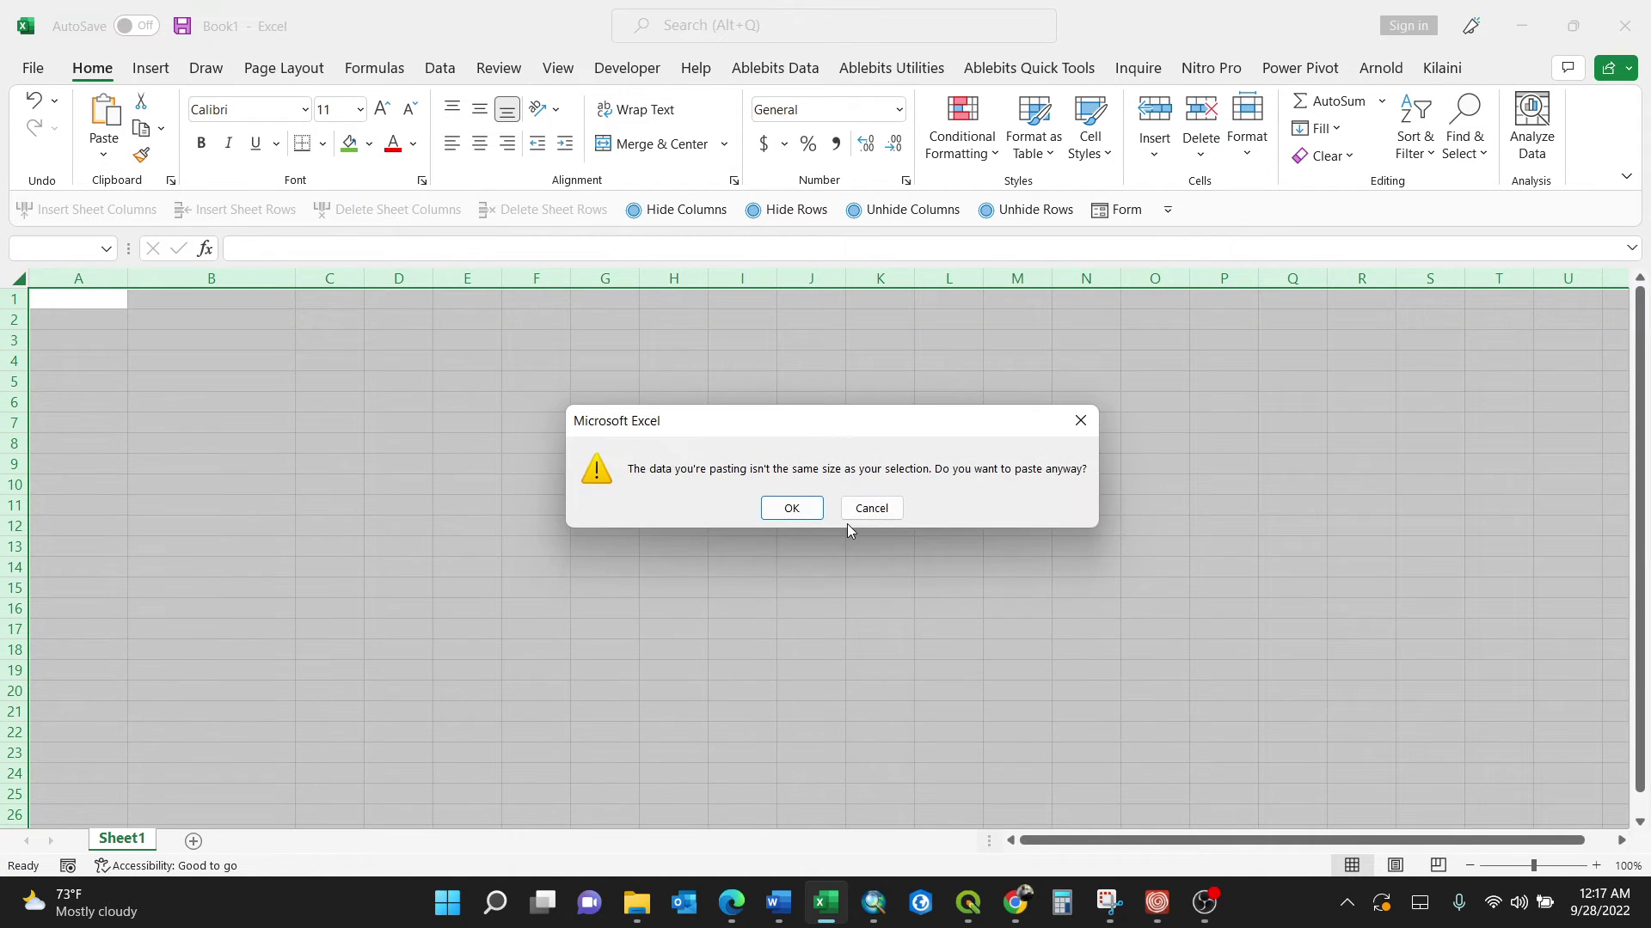
left_click(792, 509)
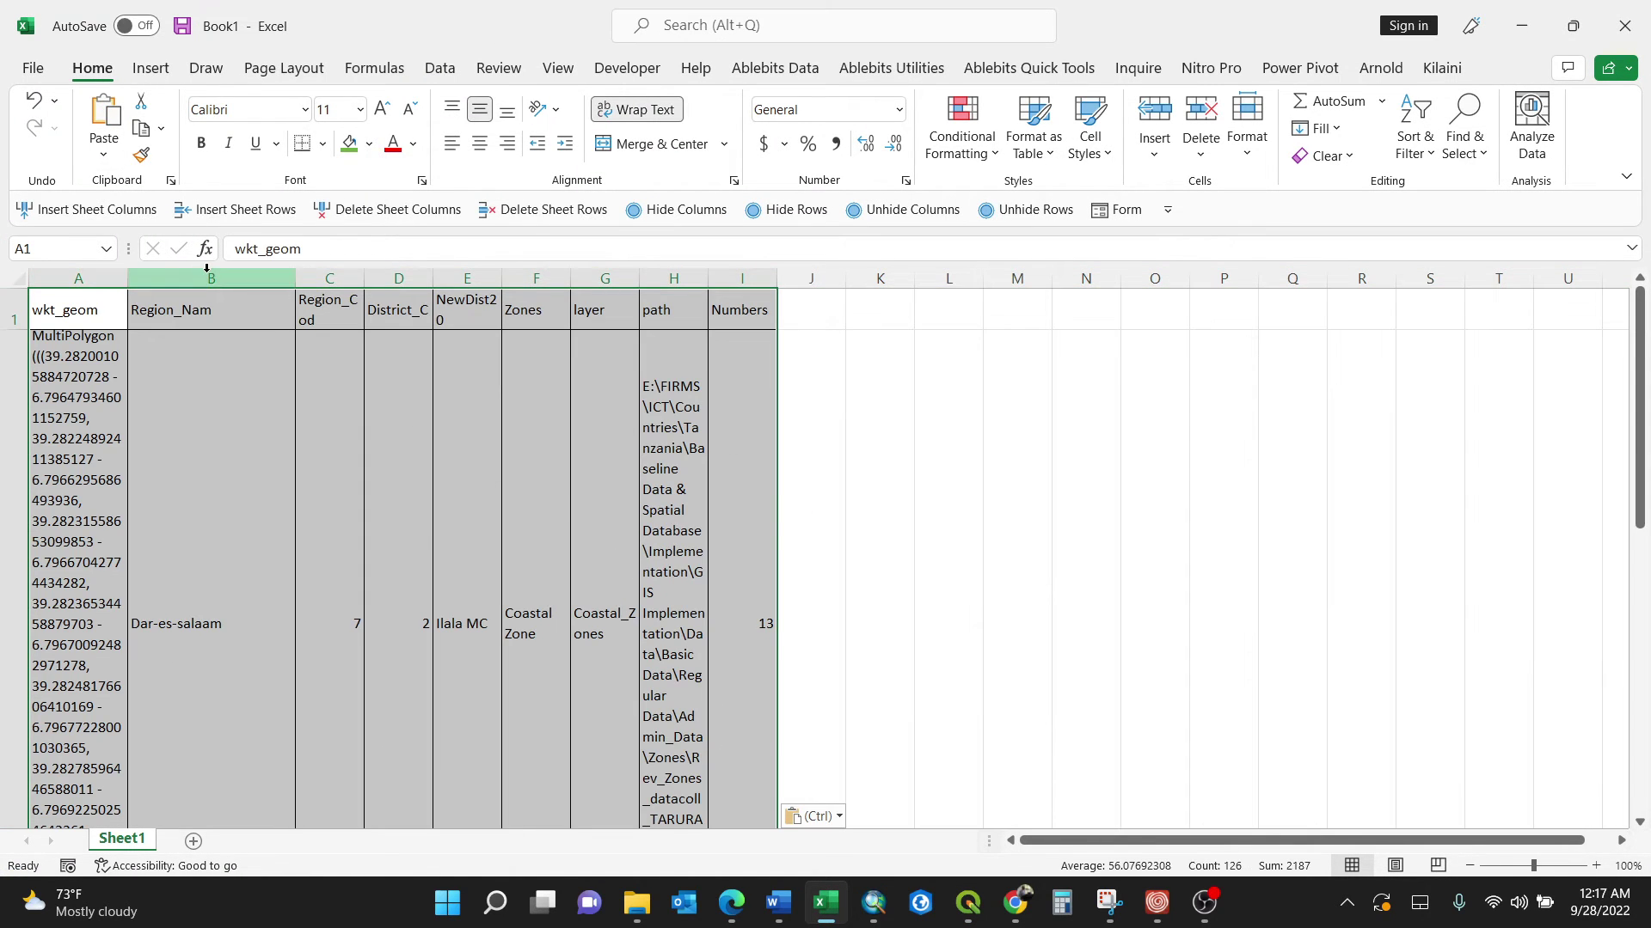
Step: Delete the wkt_geom column and the middle columns, leaving only Region_Nam and Numbers
left_click(95, 277)
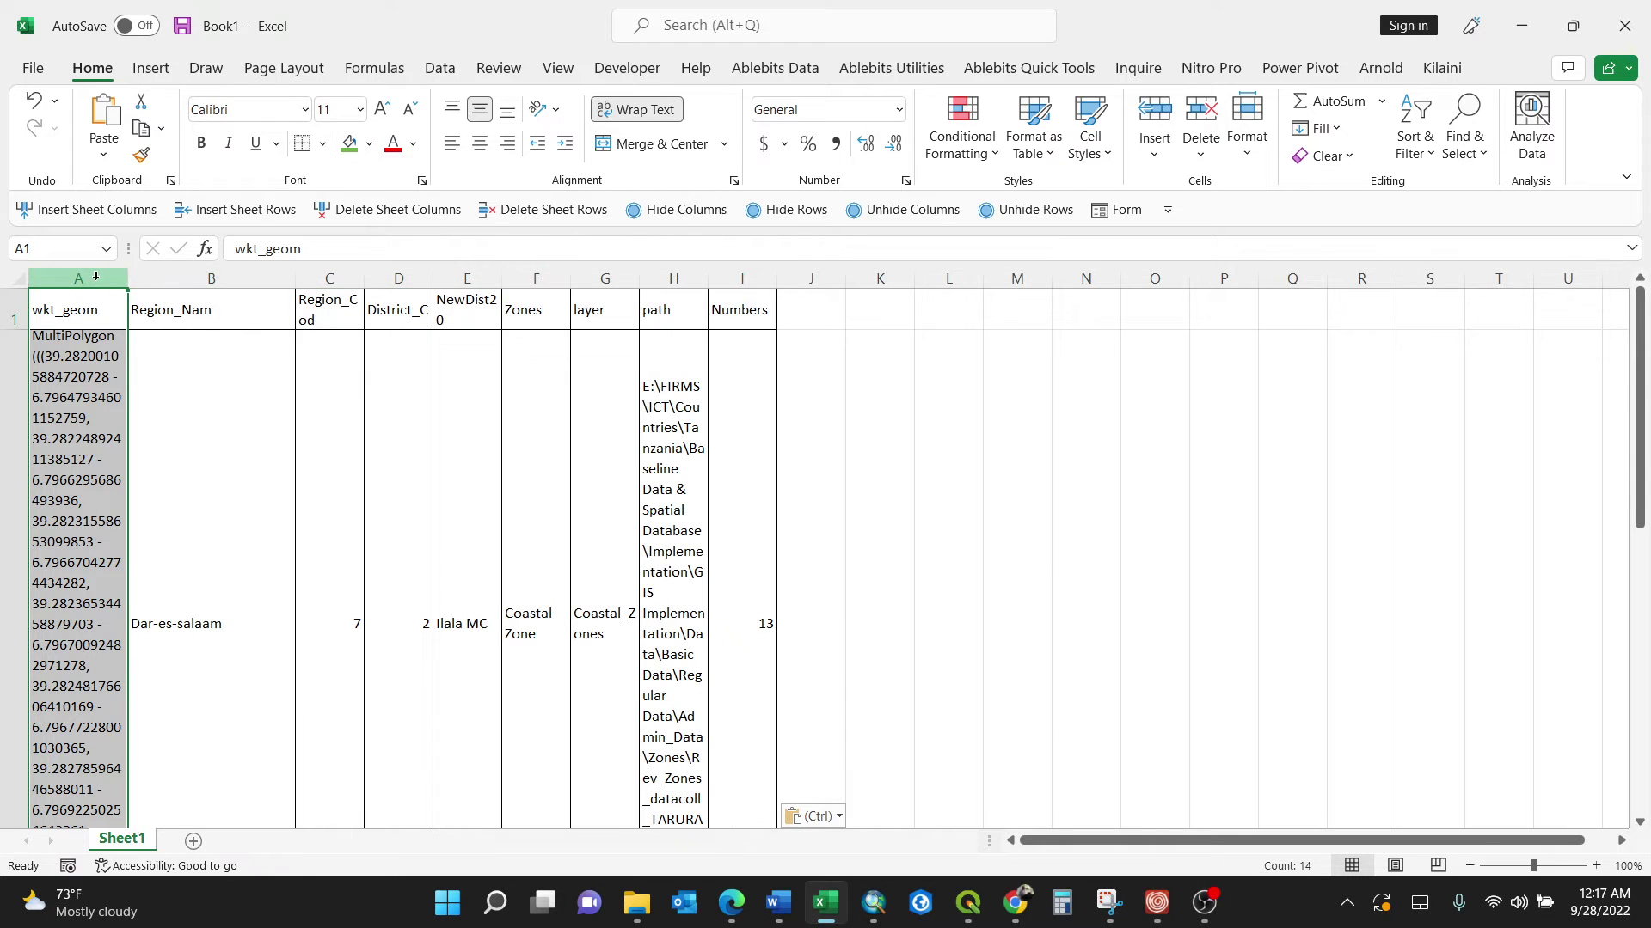
left_click(387, 209)
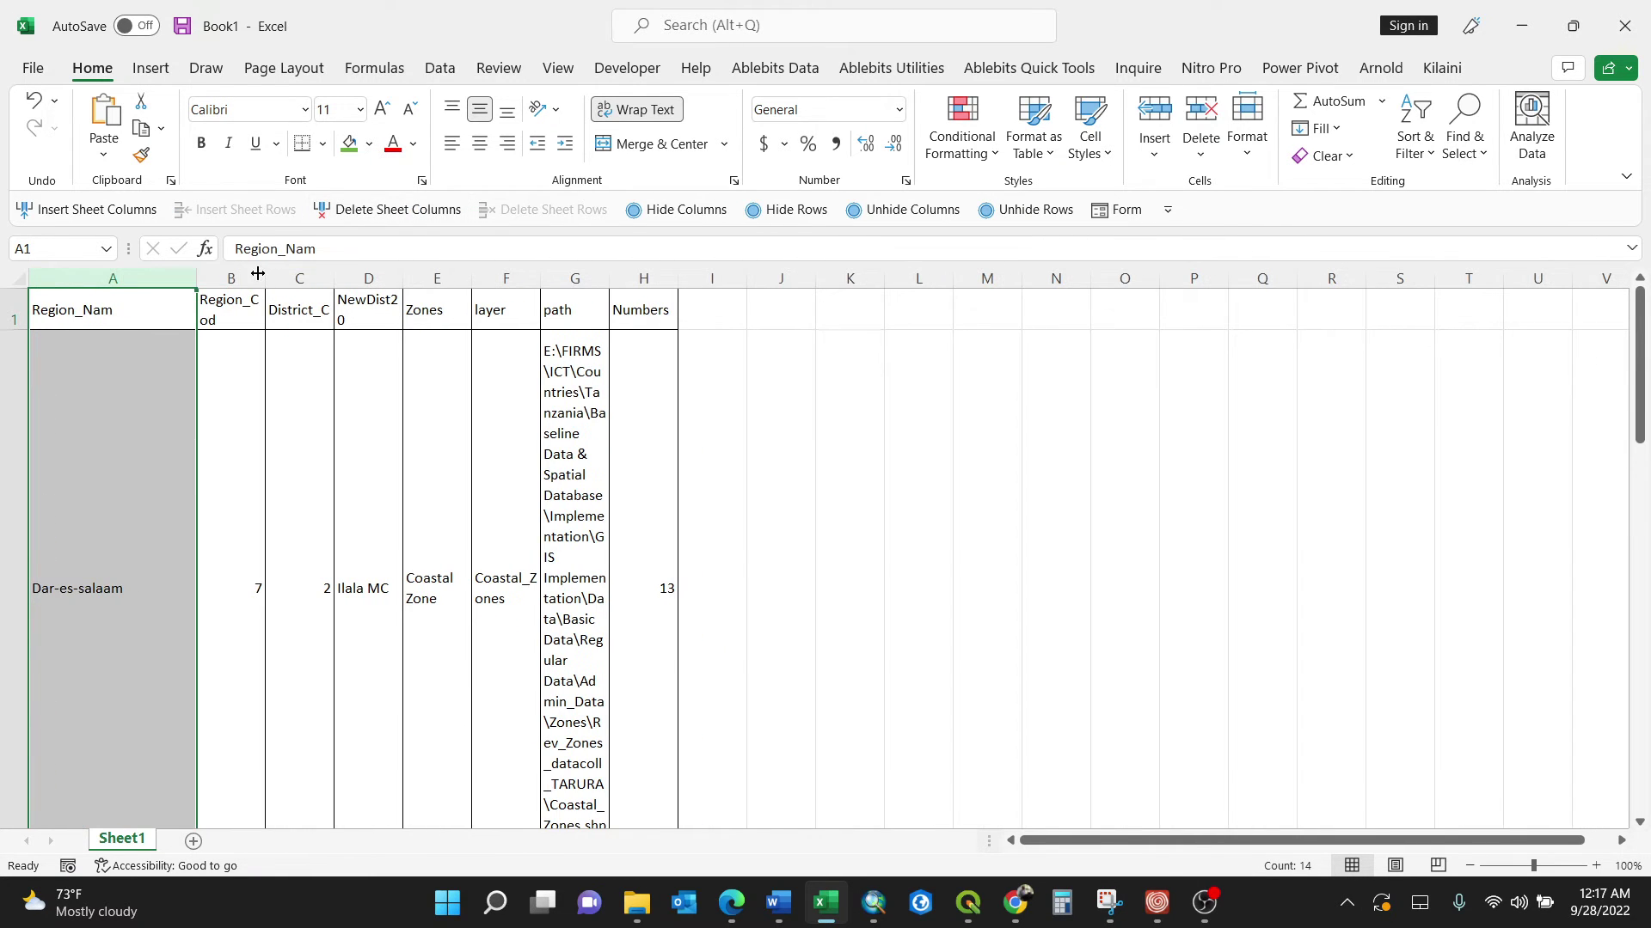
left_click_drag(243, 280, 548, 290)
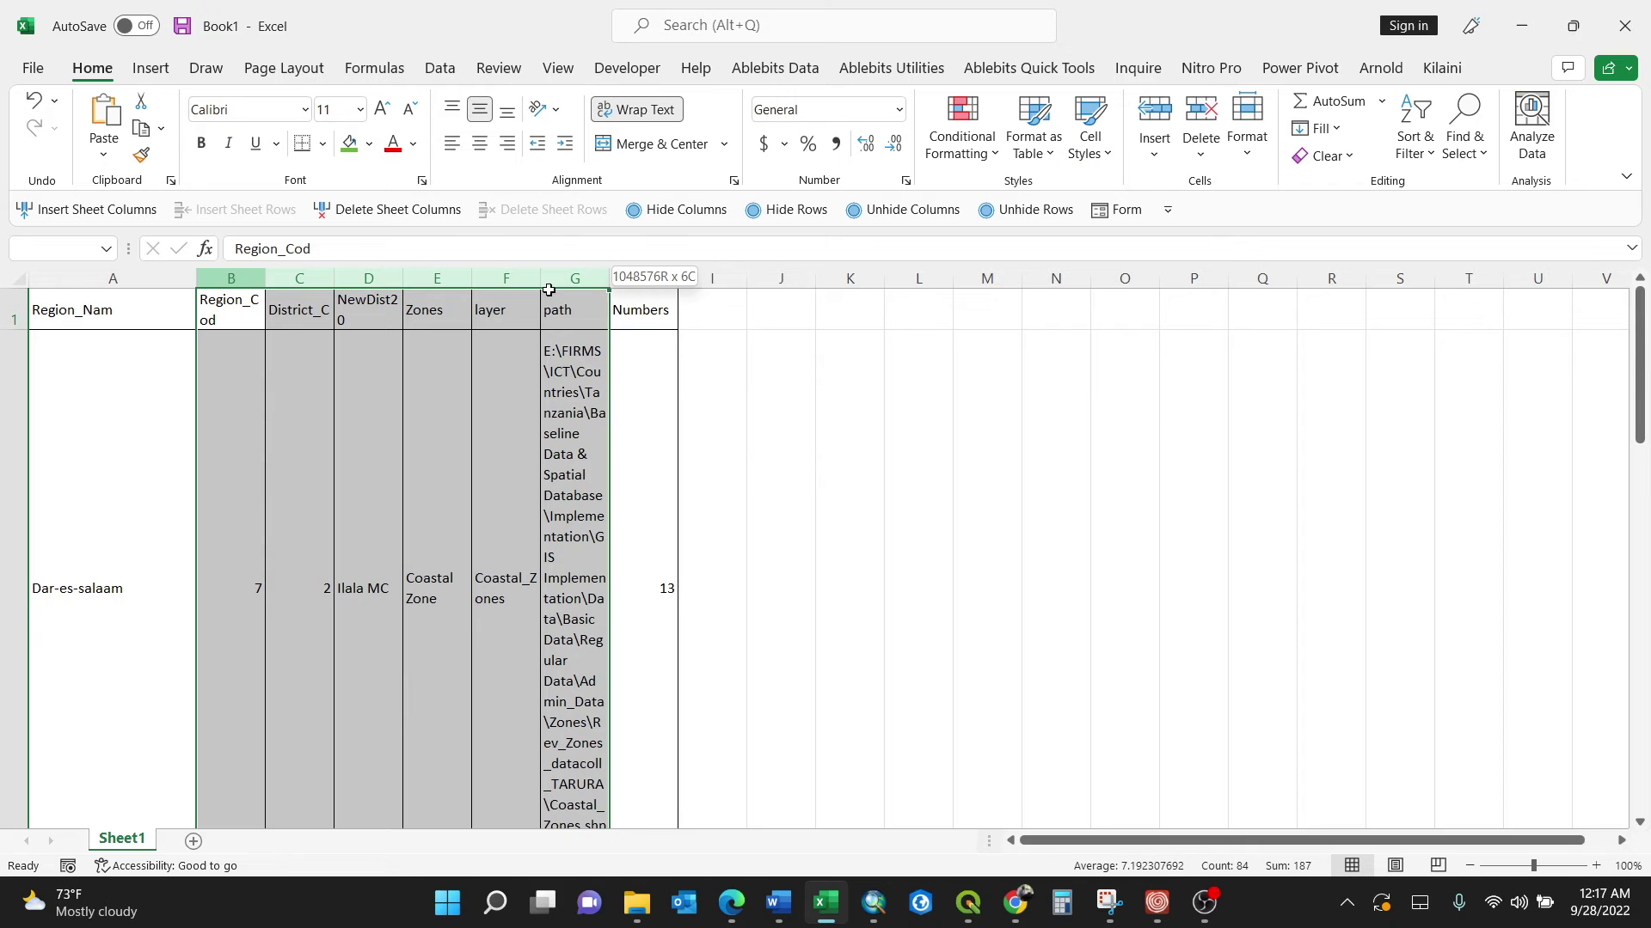
left_click(388, 209)
left_click(359, 406)
left_click(255, 586)
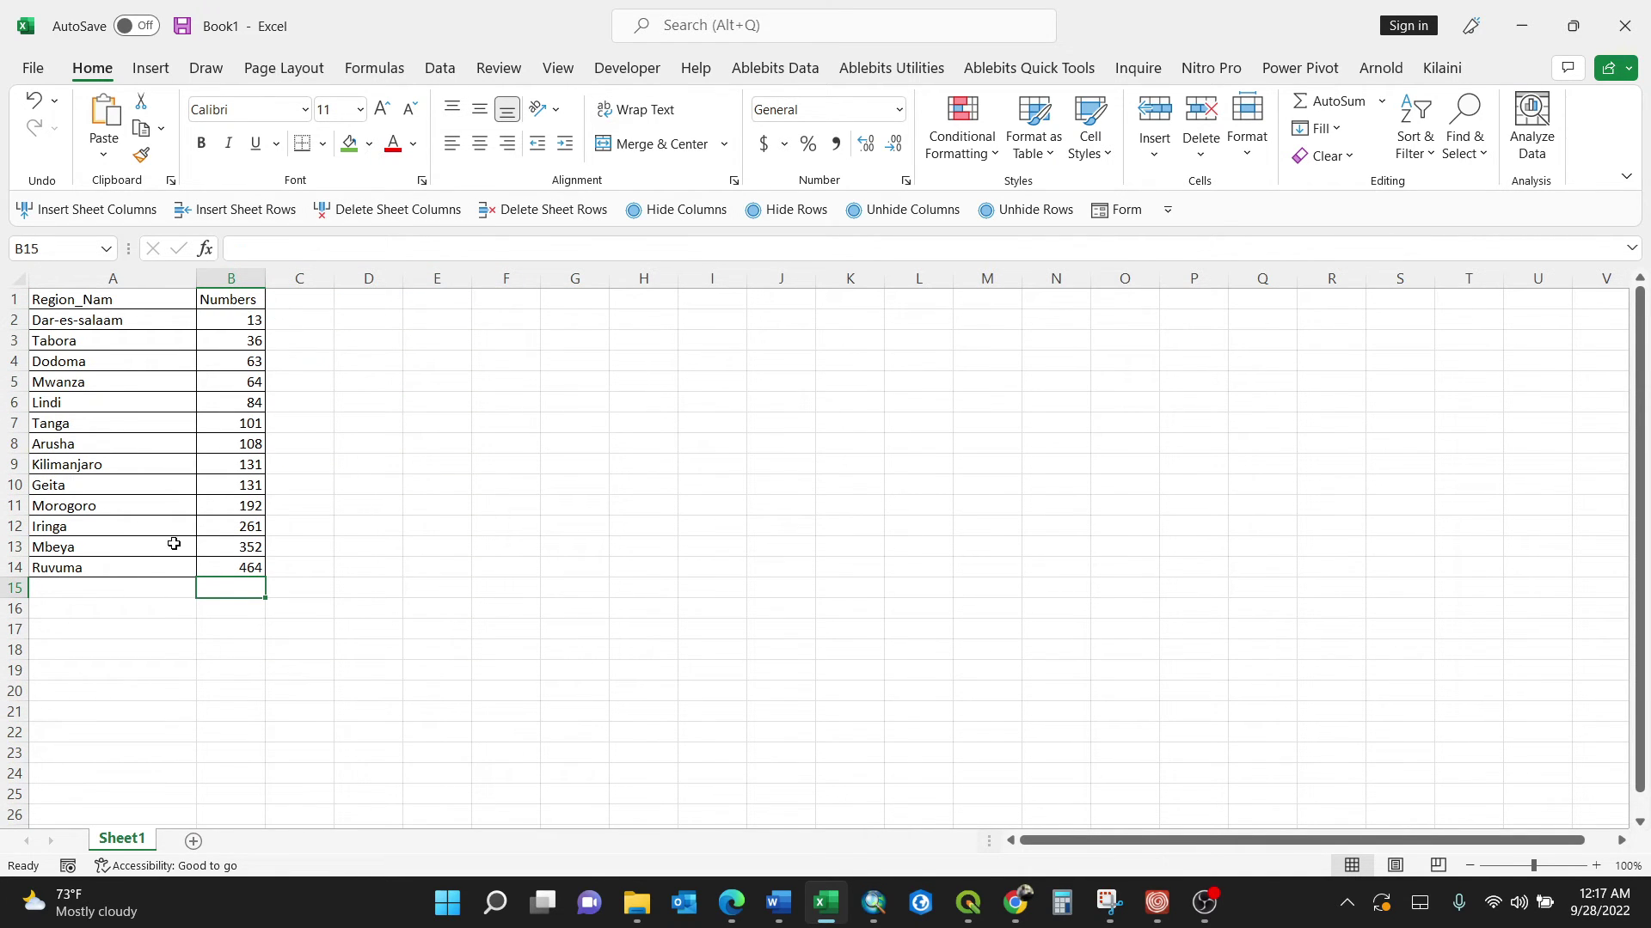
Step: Total the regional counts in B15 with =SUM(B2:B14), giving 2000
left_click(221, 324)
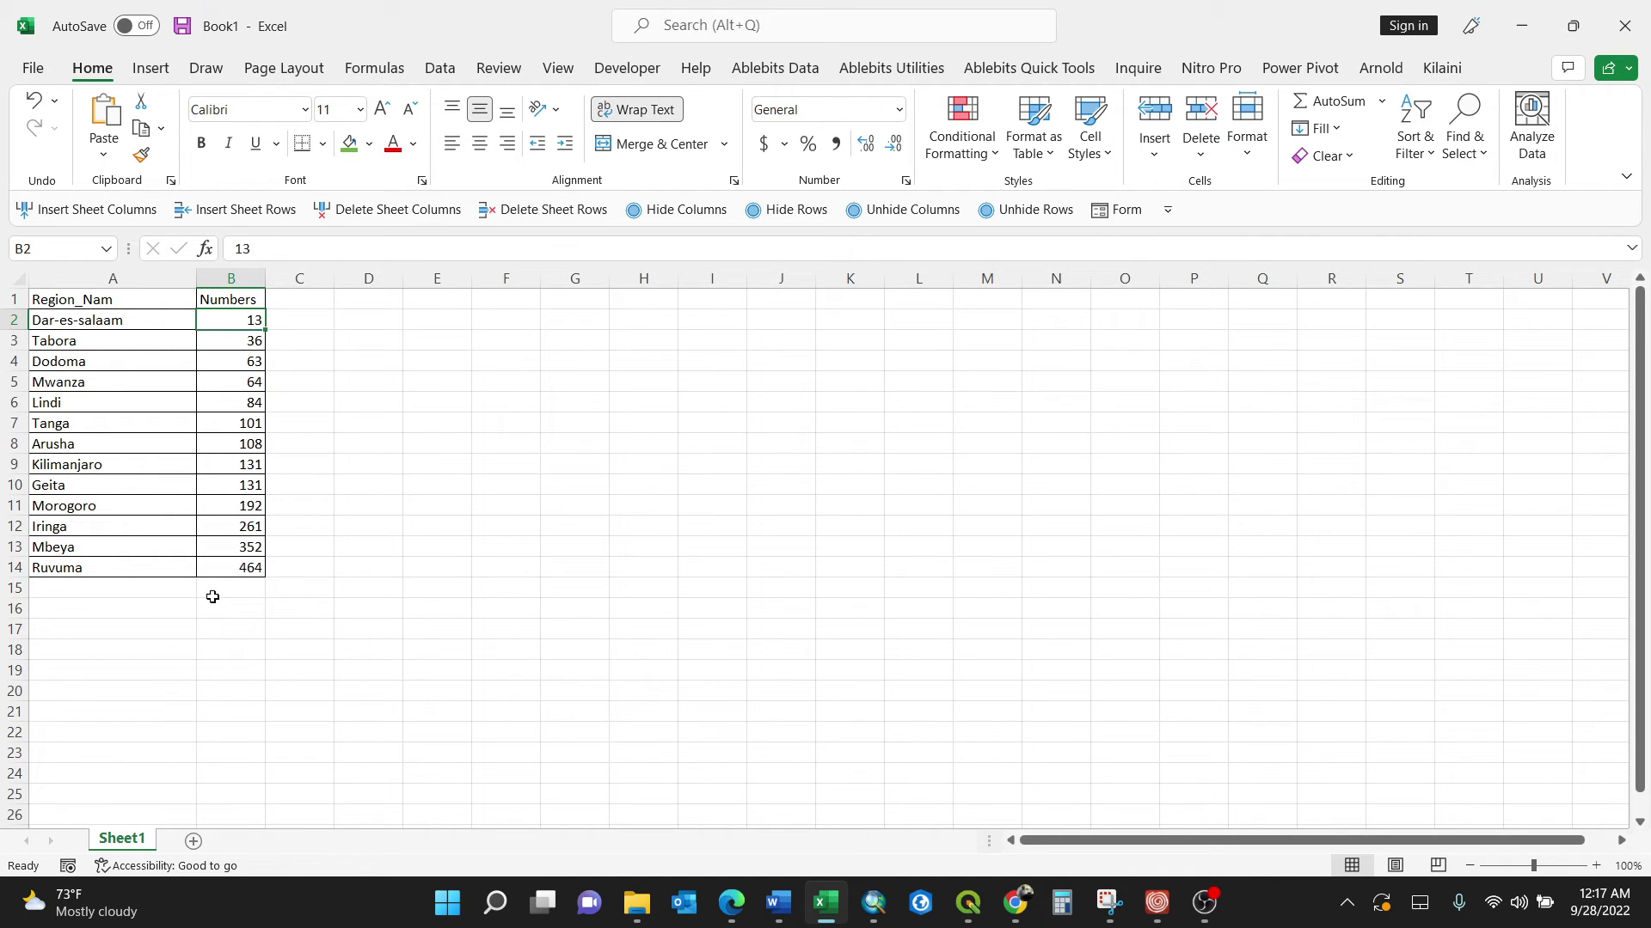
left_click(246, 590)
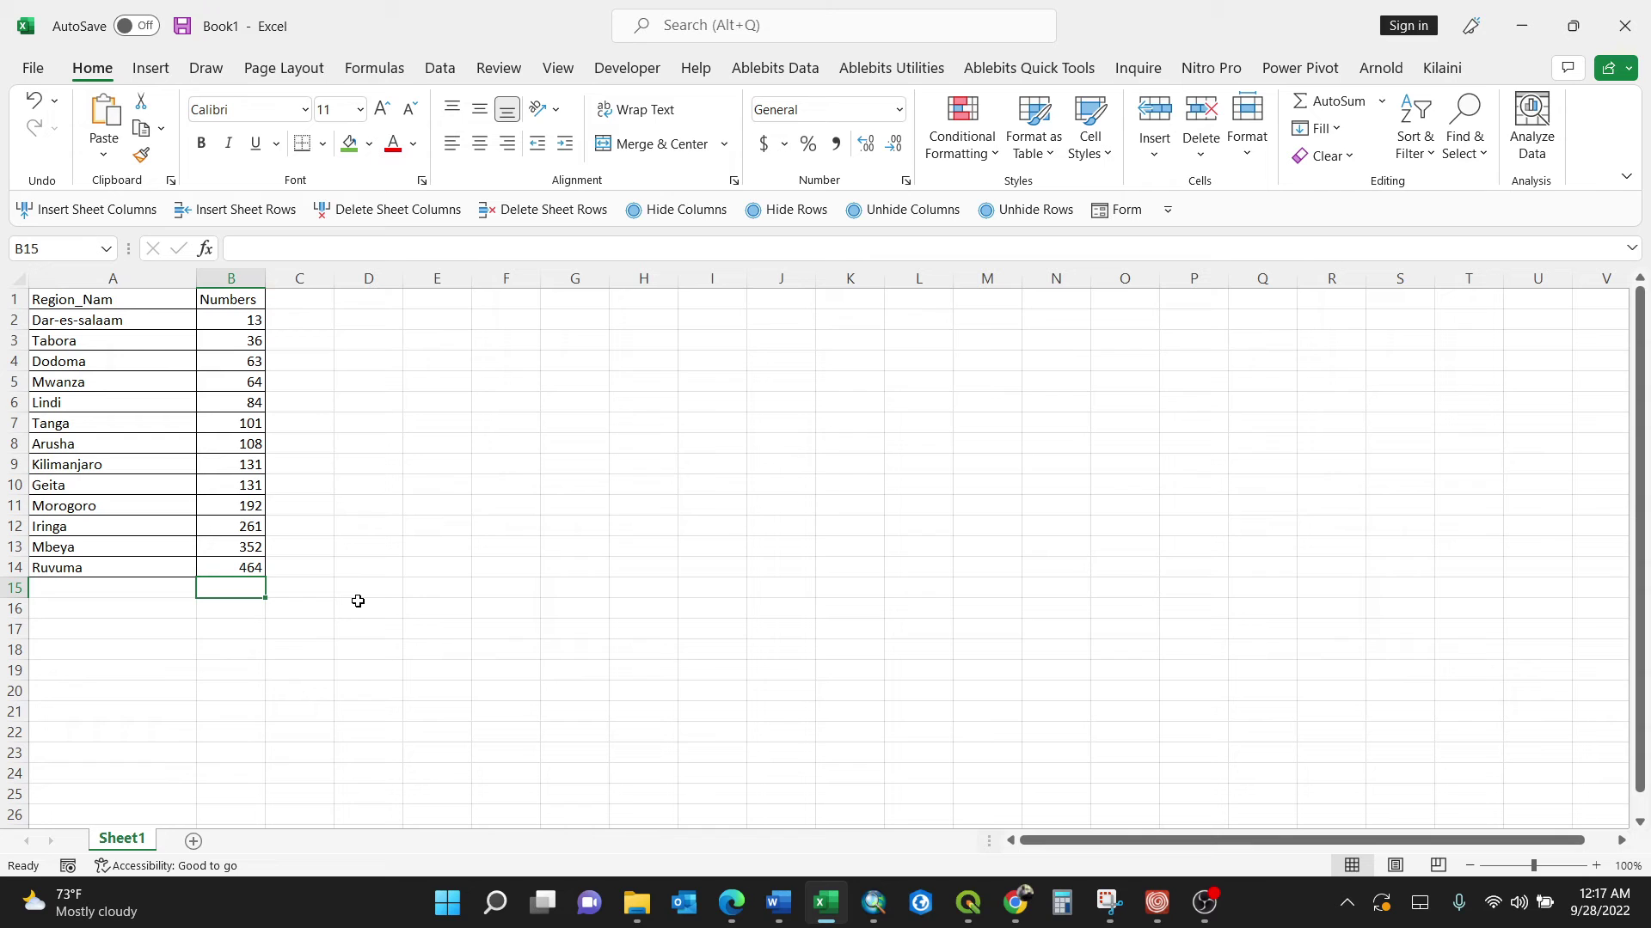
key("alt+equal")
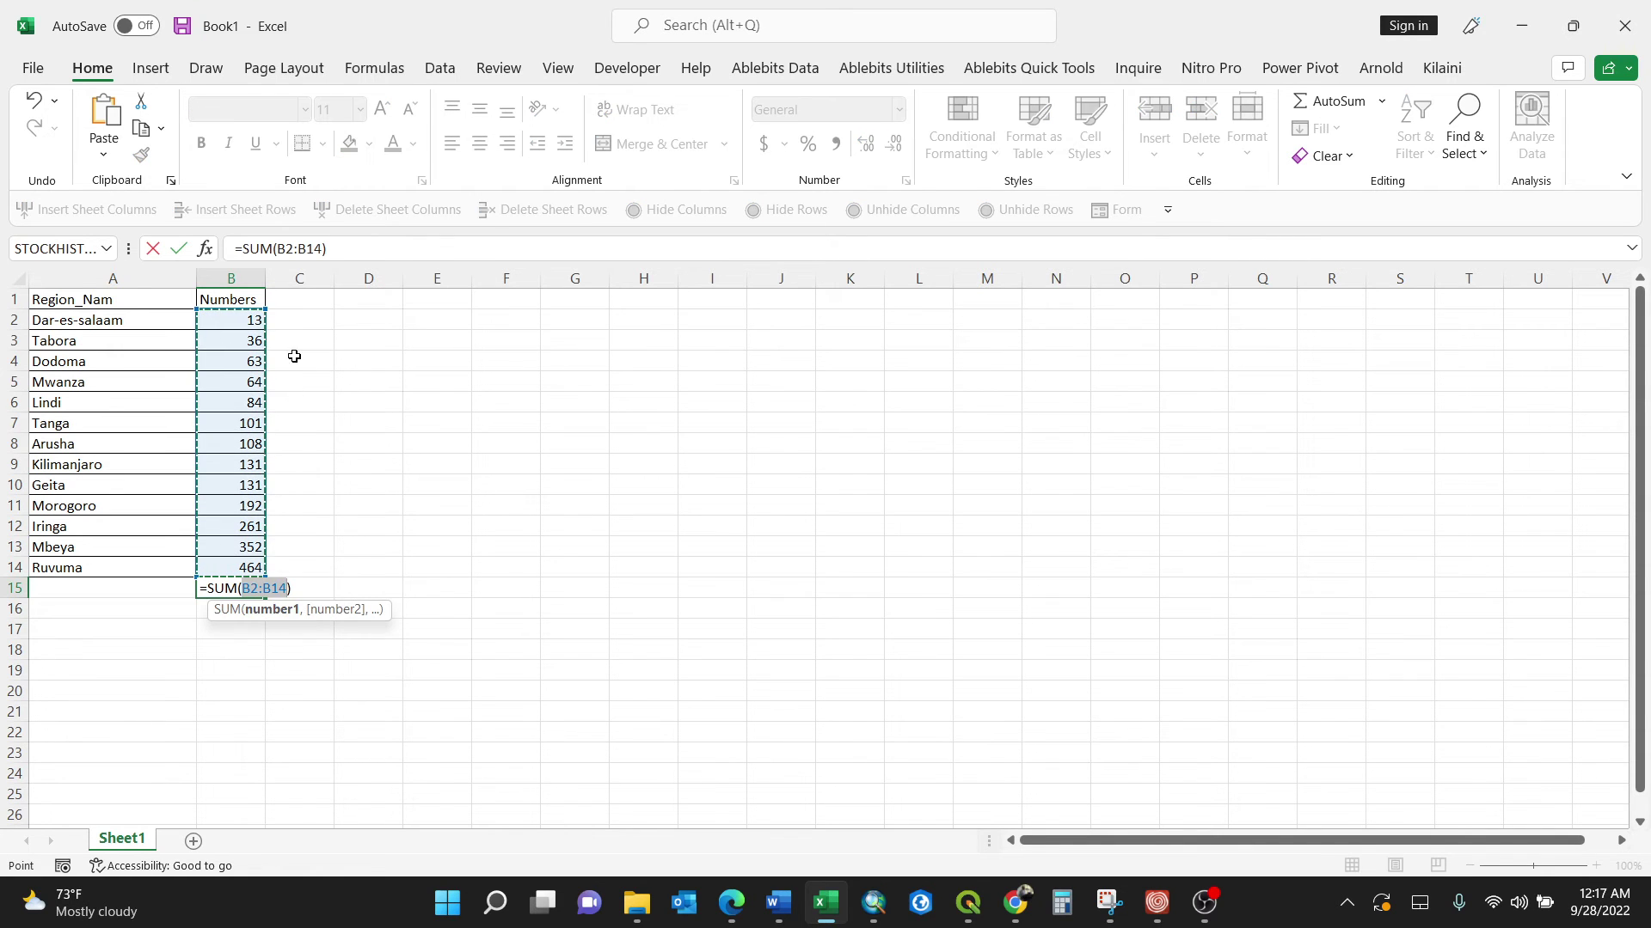
key("Return")
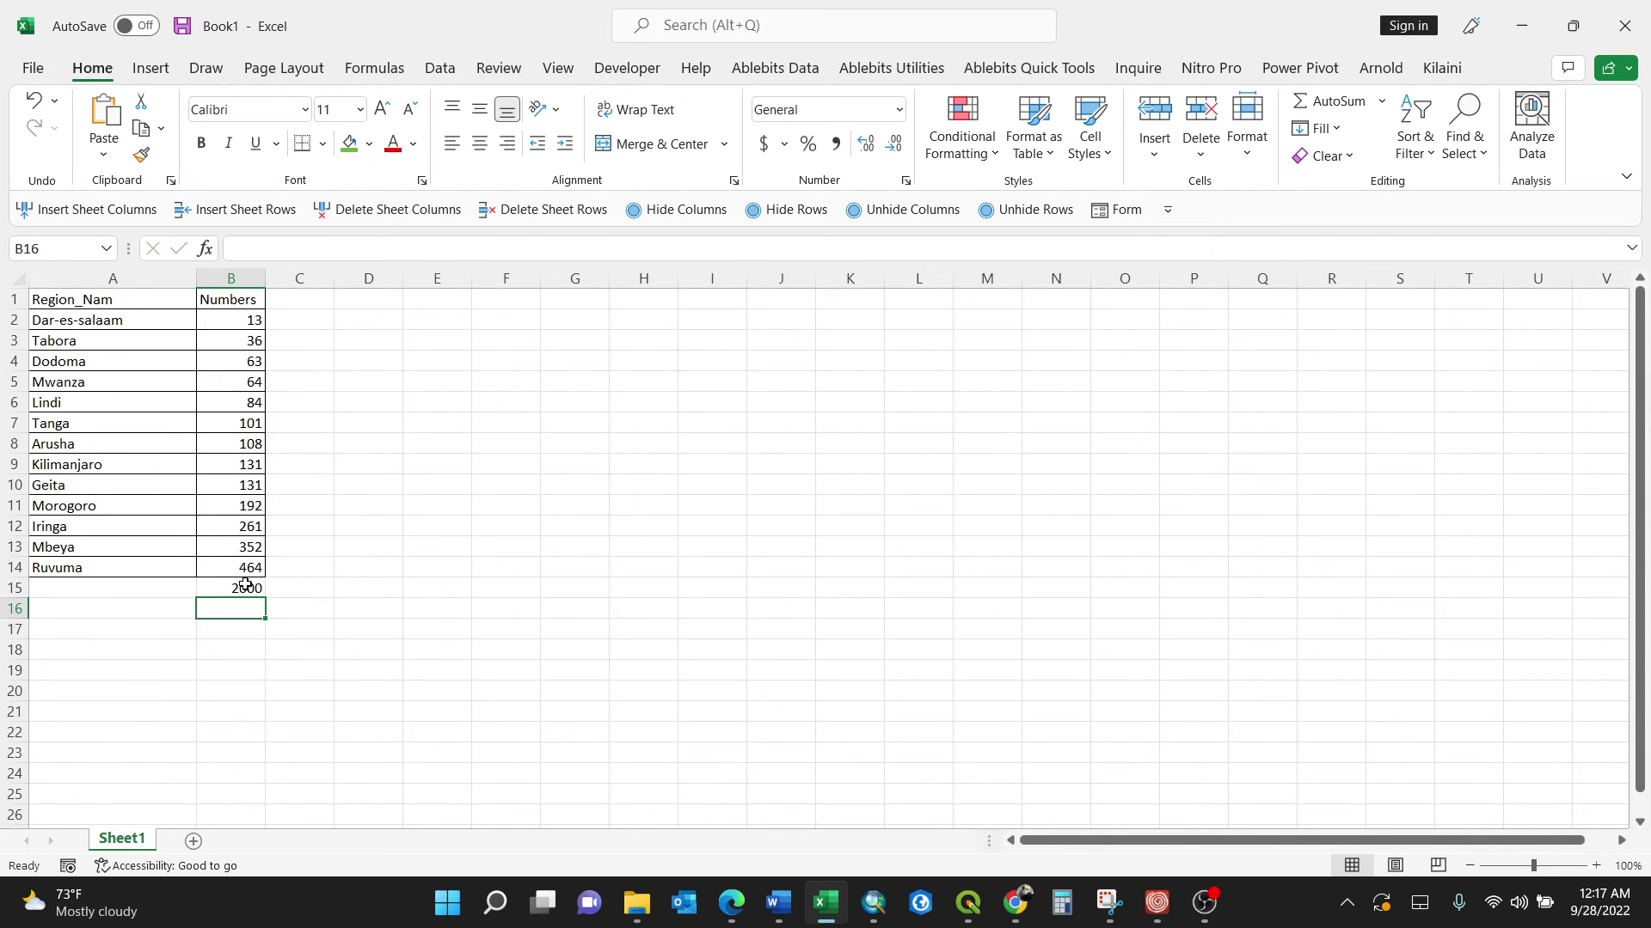
left_click(246, 587)
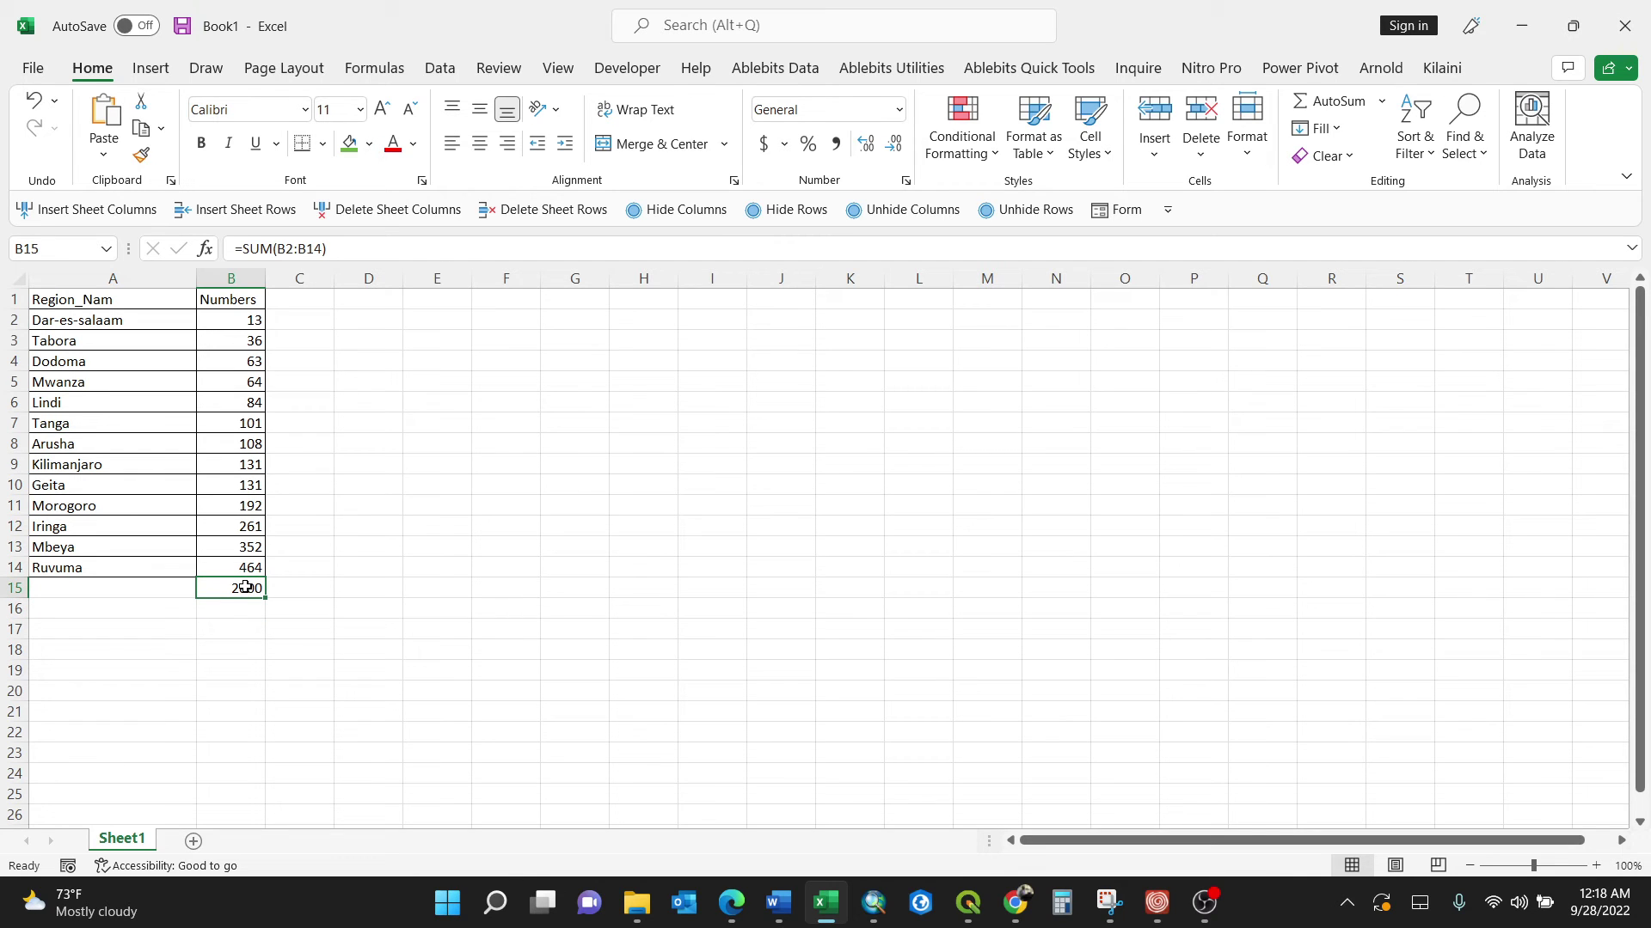
Step: Increase the table's font size twice and widen column B so 'Numbers' fits
left_click(361, 662)
key("ctrl+shift+Home")
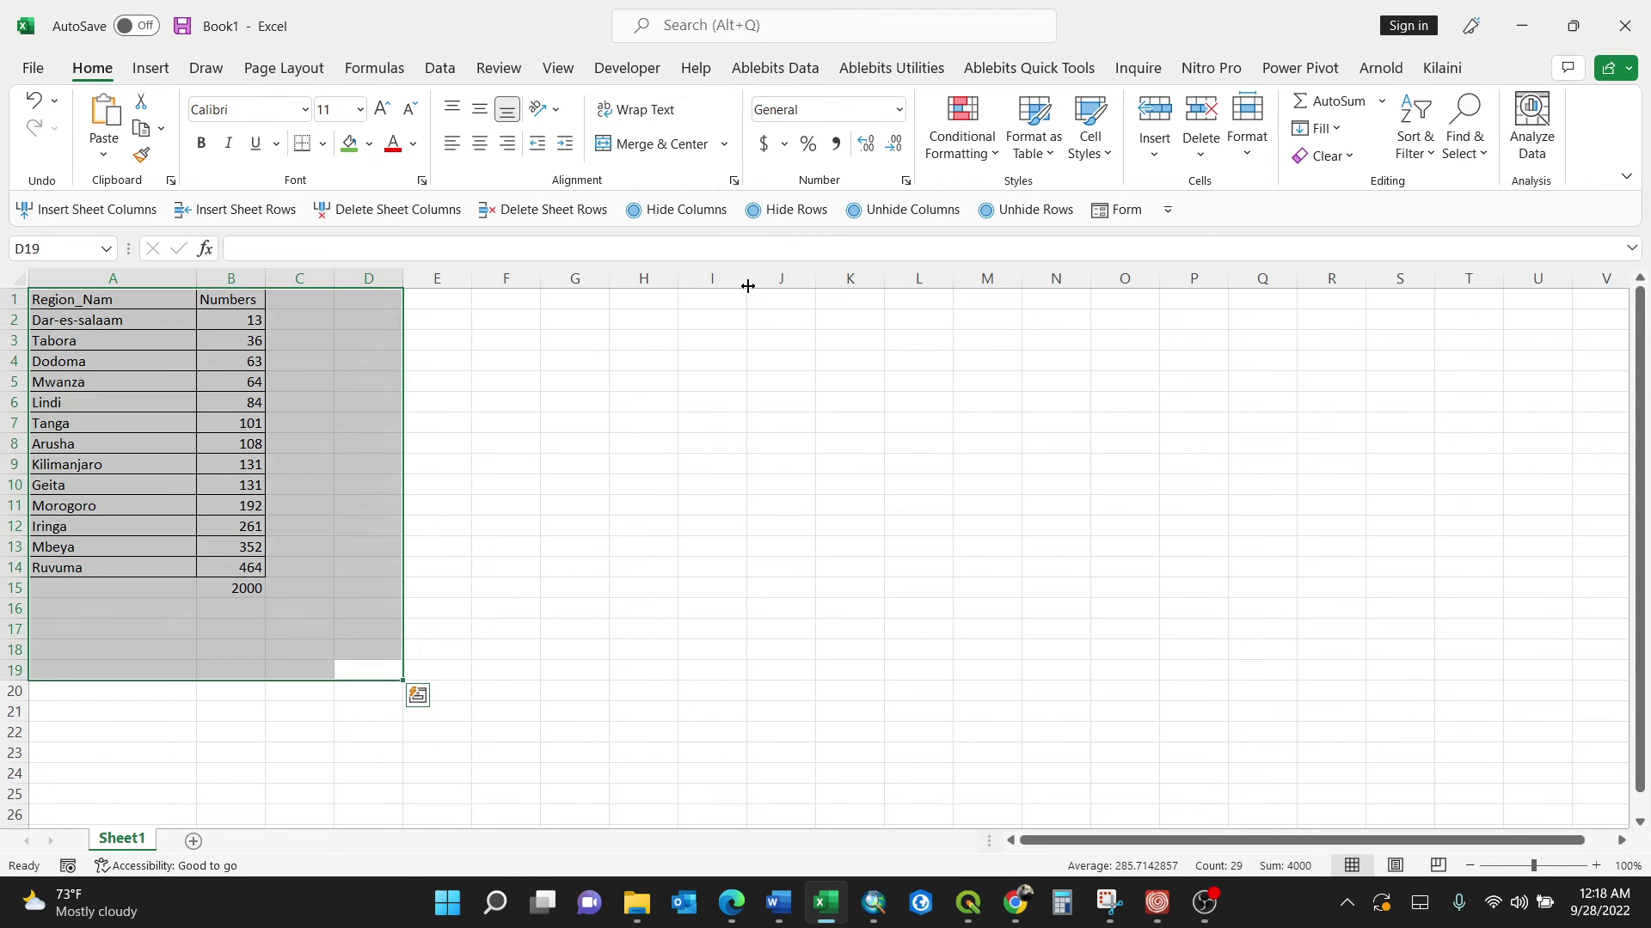
left_click(381, 107)
left_click(382, 108)
left_click(381, 107)
left_click(574, 573)
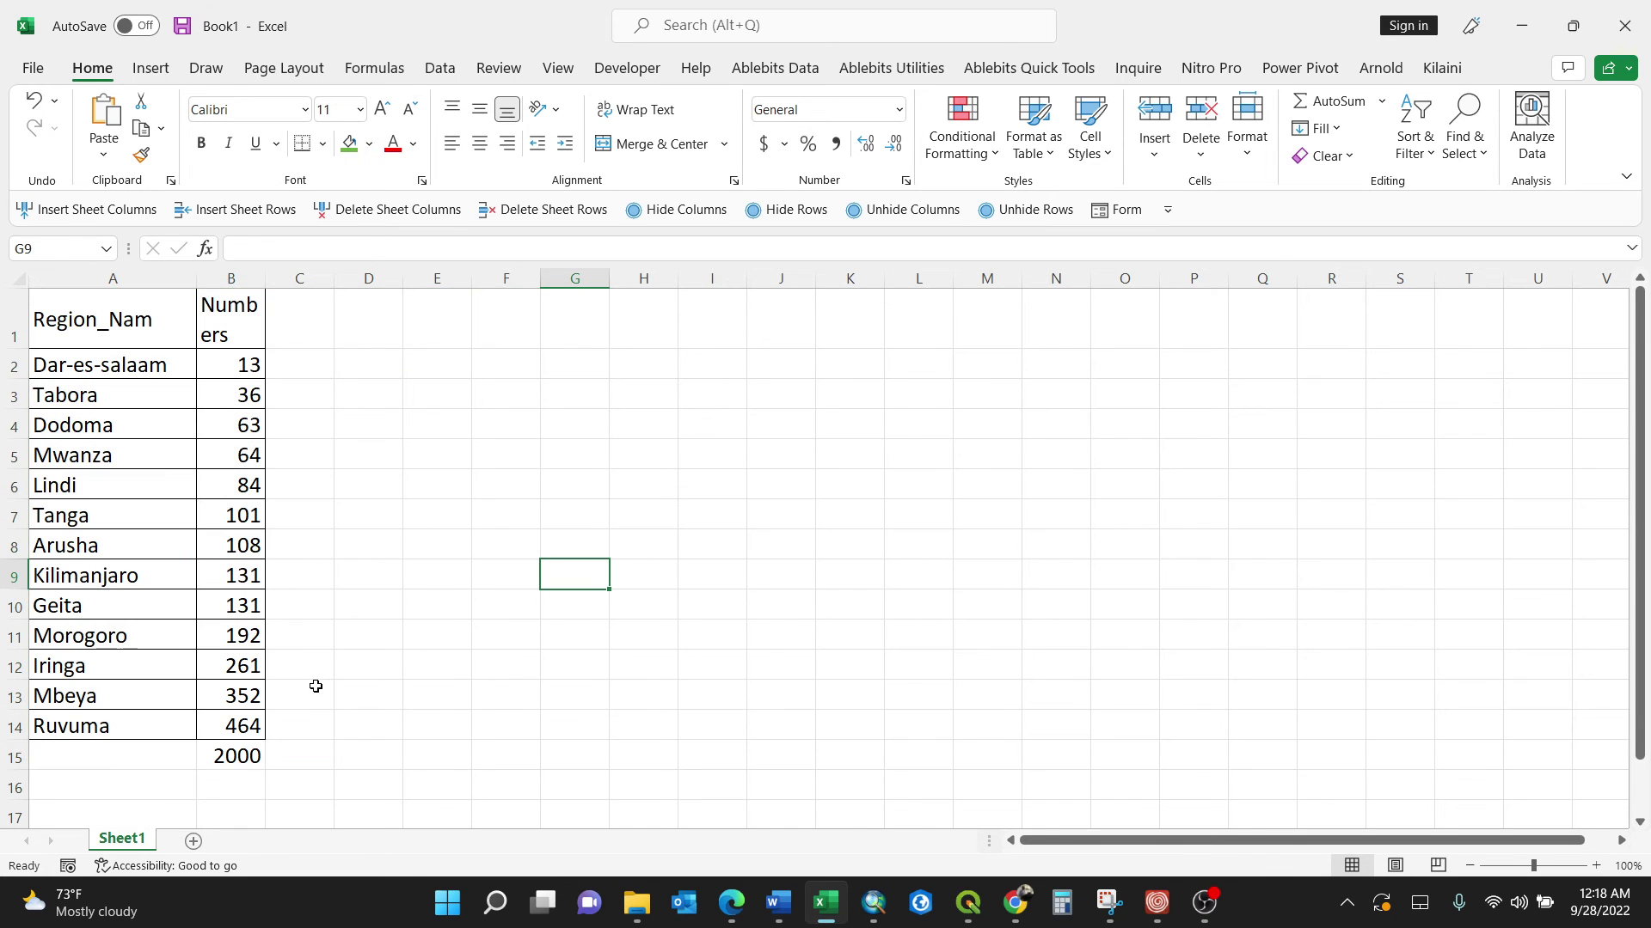
left_click_drag(265, 278, 305, 279)
left_click(291, 758)
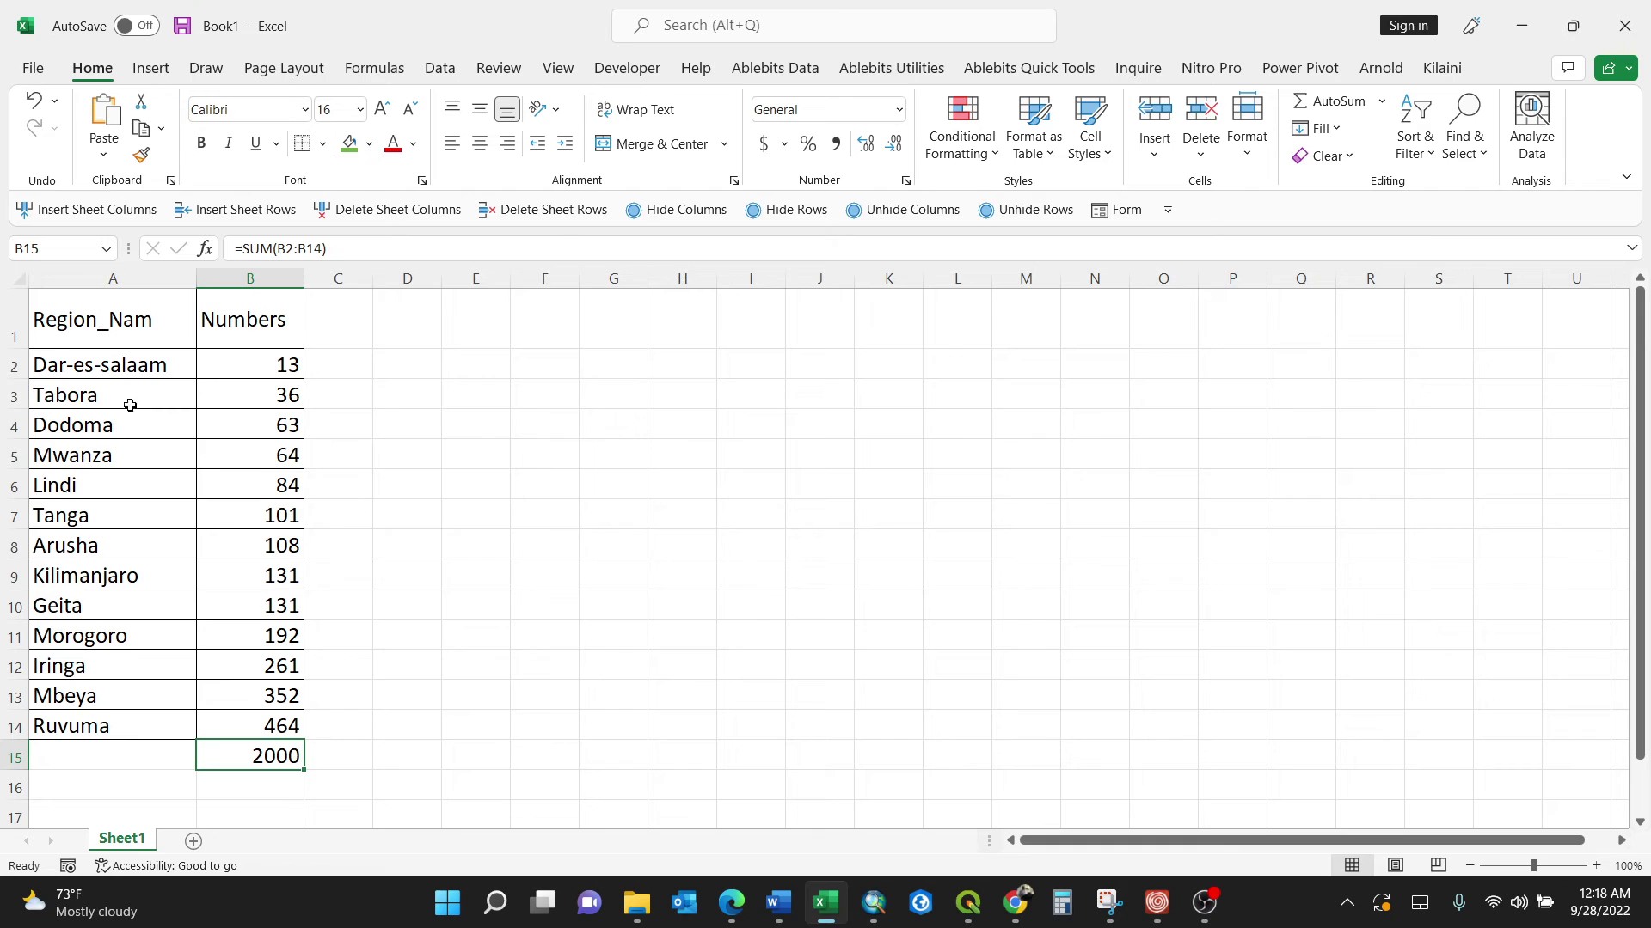
Step: Check the Dar-es-salaam, Arusha, Geita and Ruvuma counts and the 2000 total
left_click(121, 370)
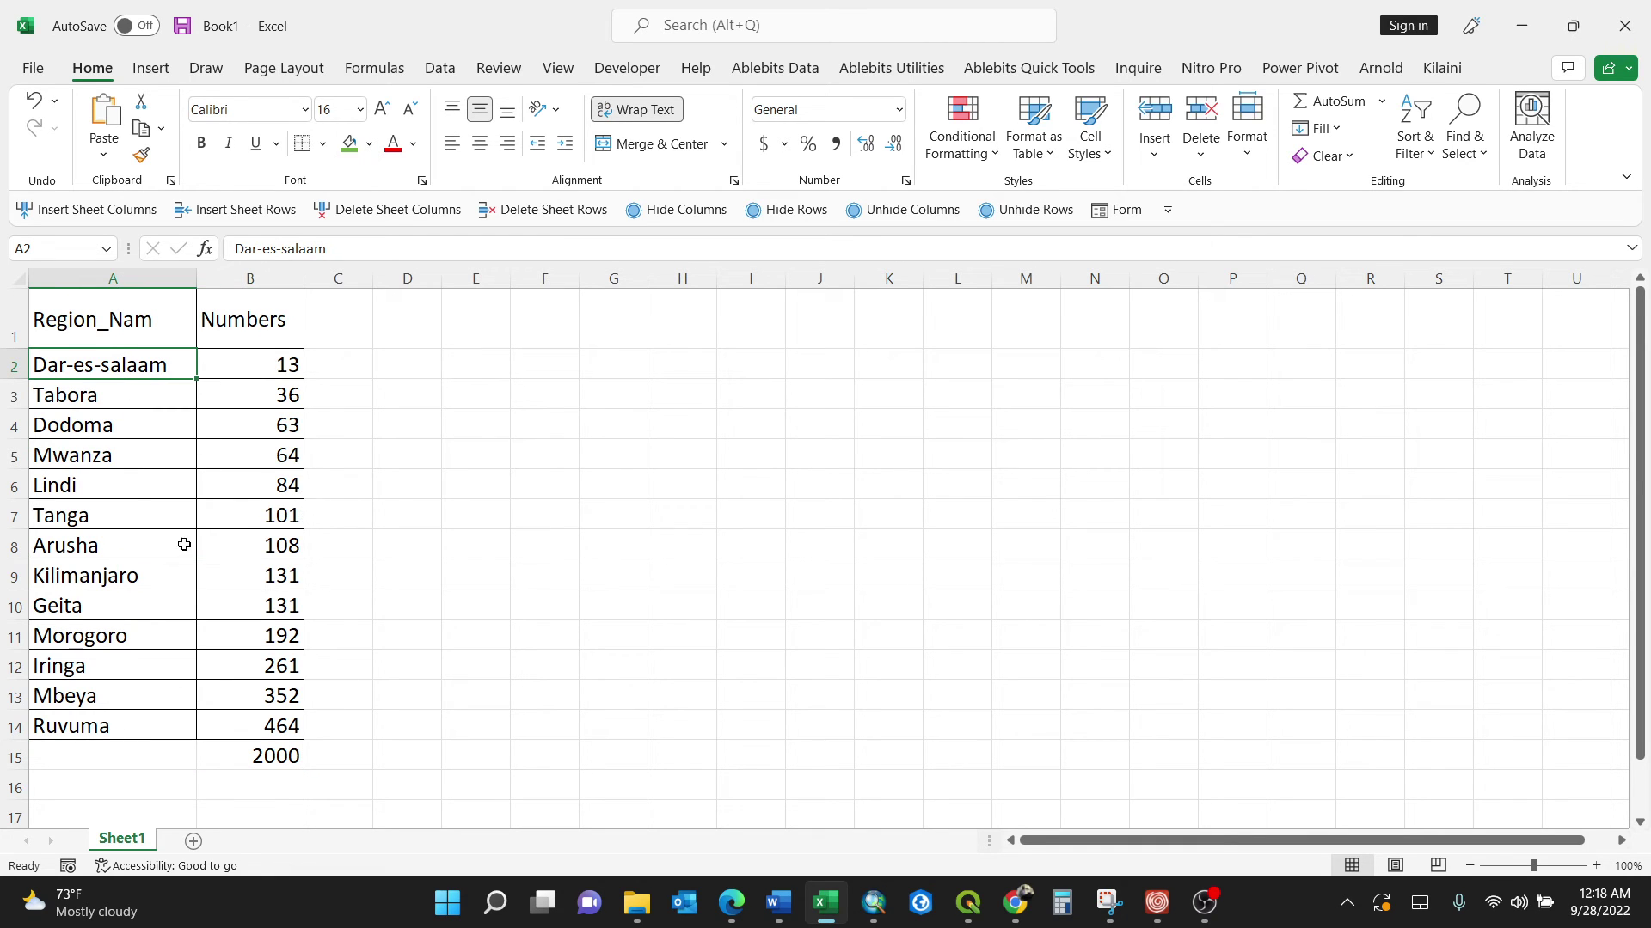
left_click(285, 546)
left_click(276, 605)
left_click(273, 722)
left_click(267, 758)
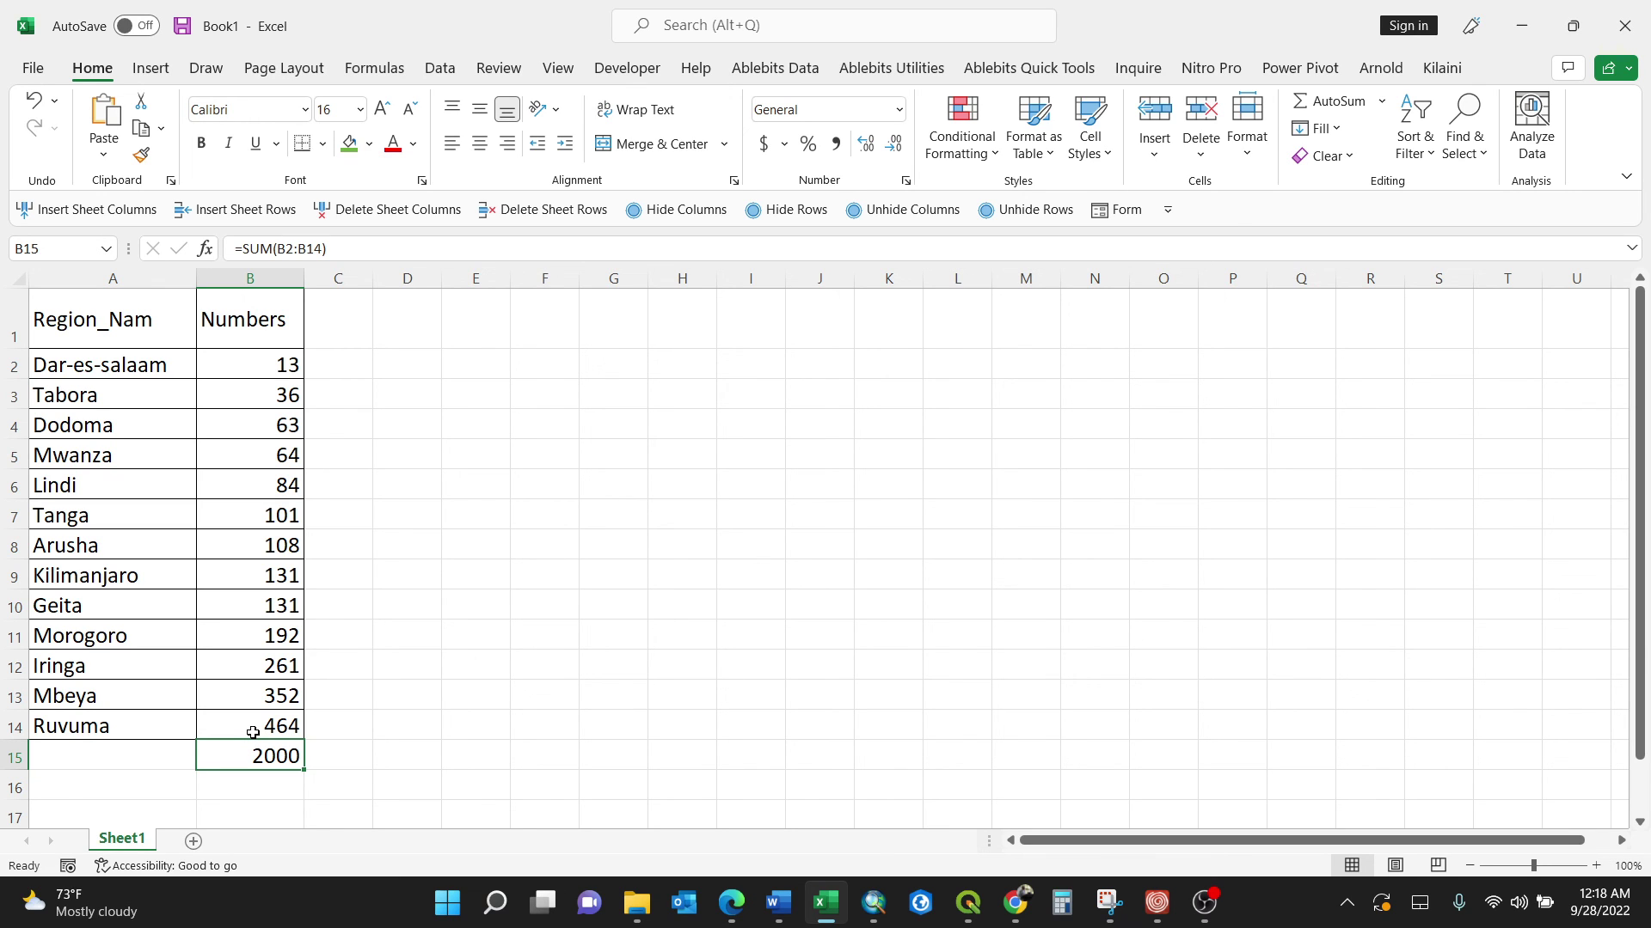
Step: Select the finished A1:B15 table, then clear the selection
left_click(553, 688)
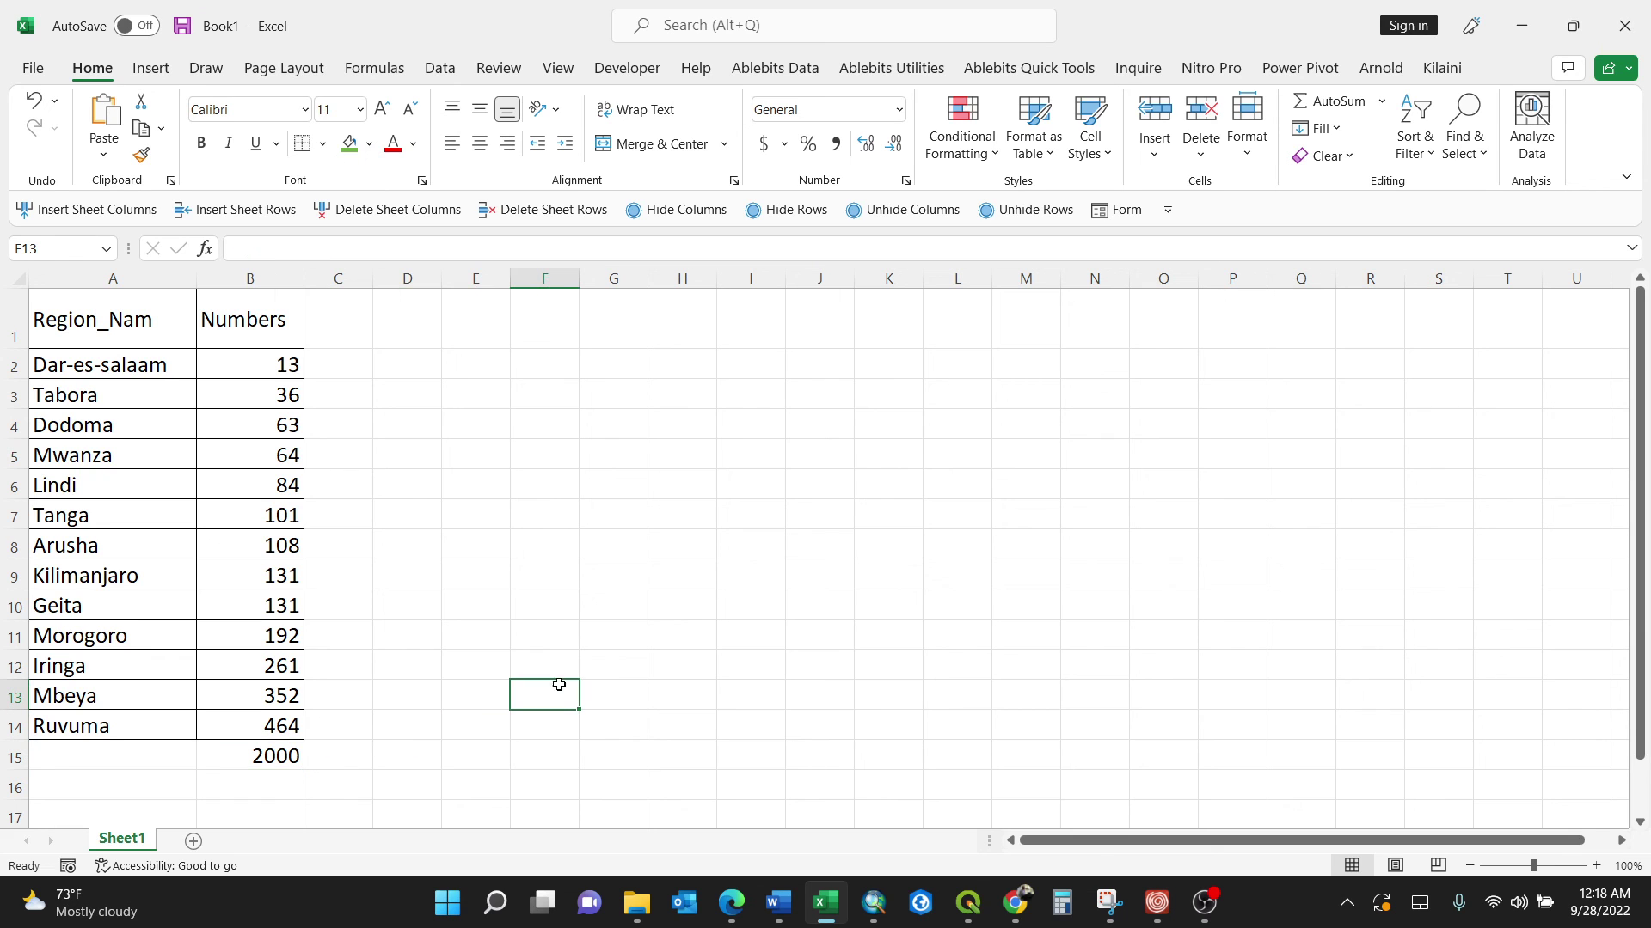
left_click(319, 777)
left_click_drag(69, 317, 261, 765)
left_click(746, 752)
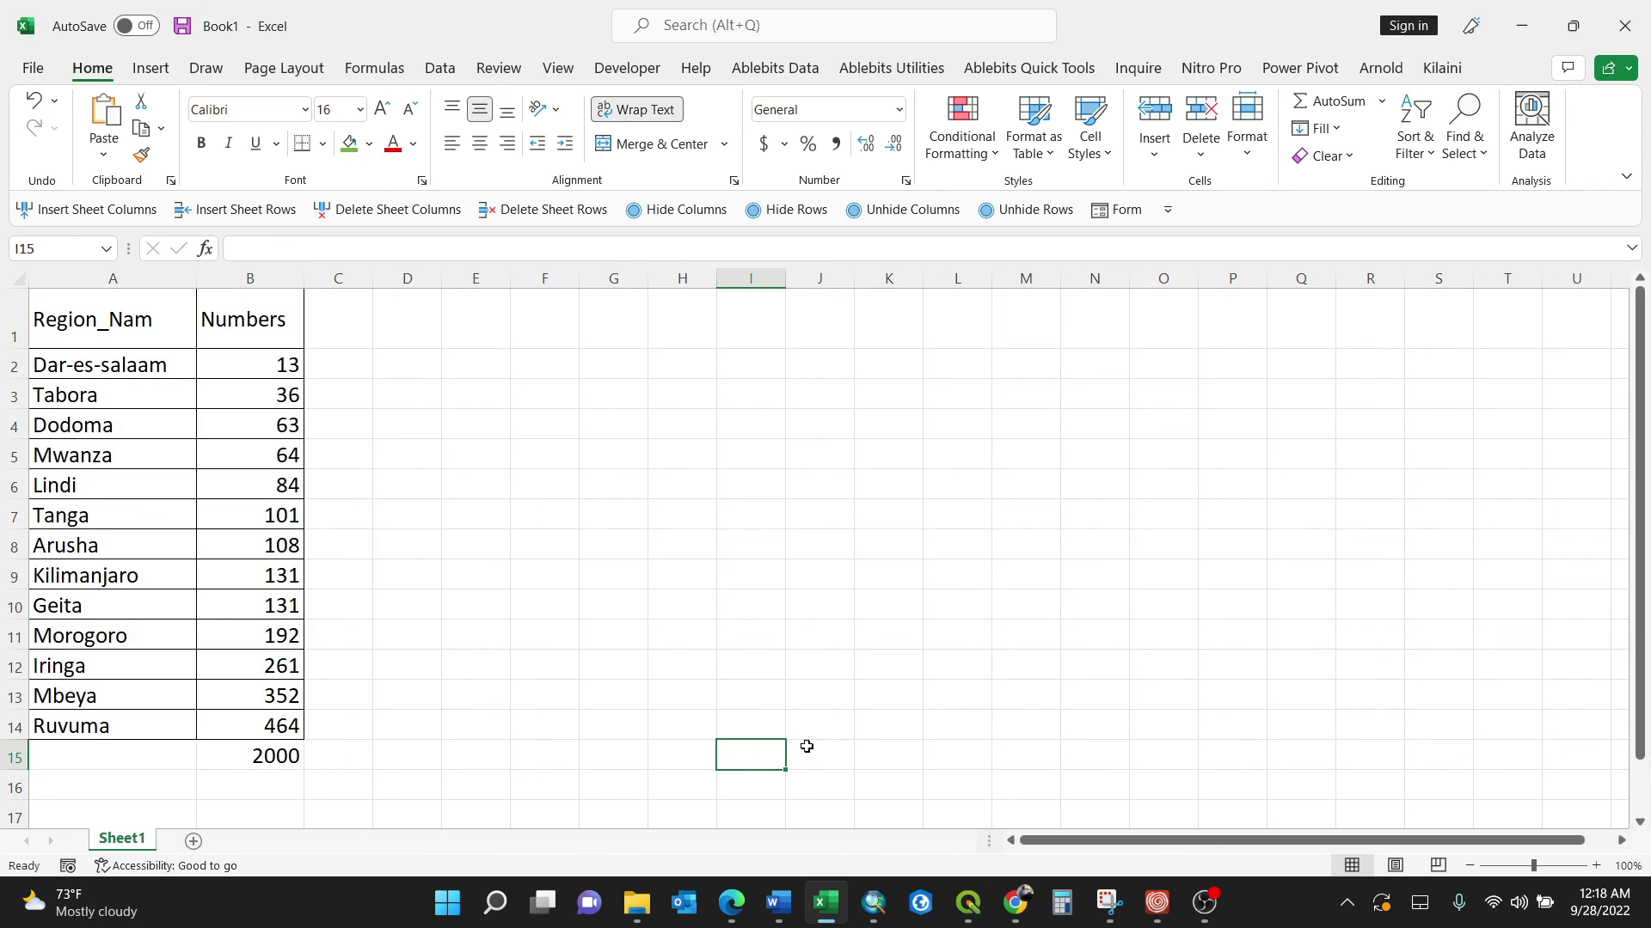
left_click(1073, 760)
left_click(1163, 751)
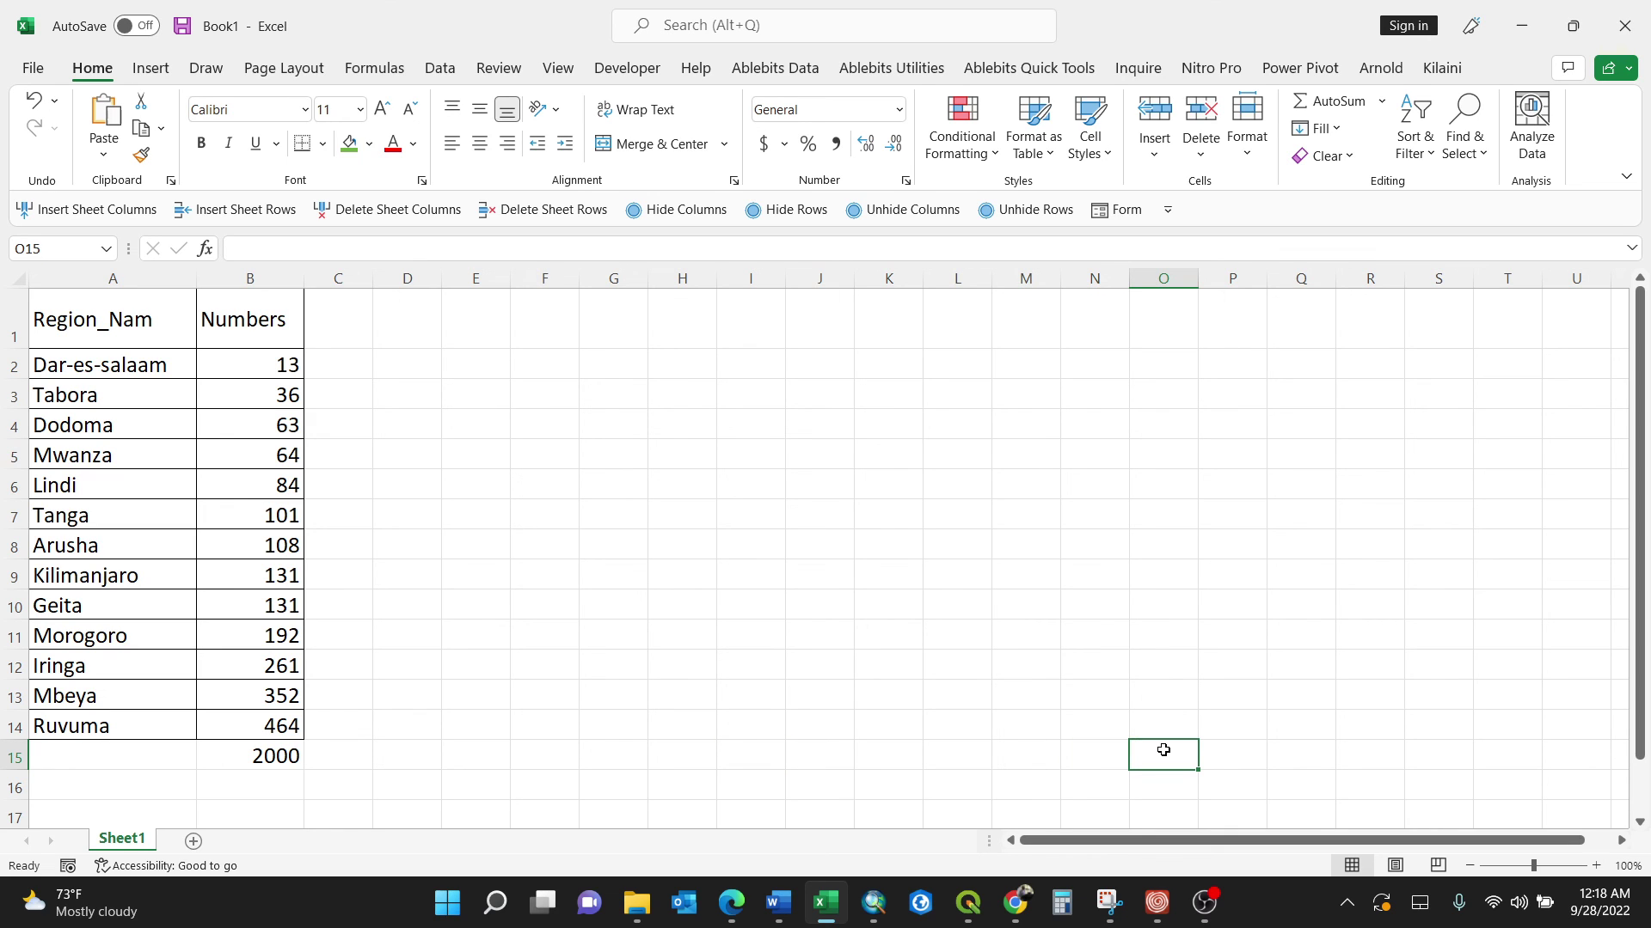